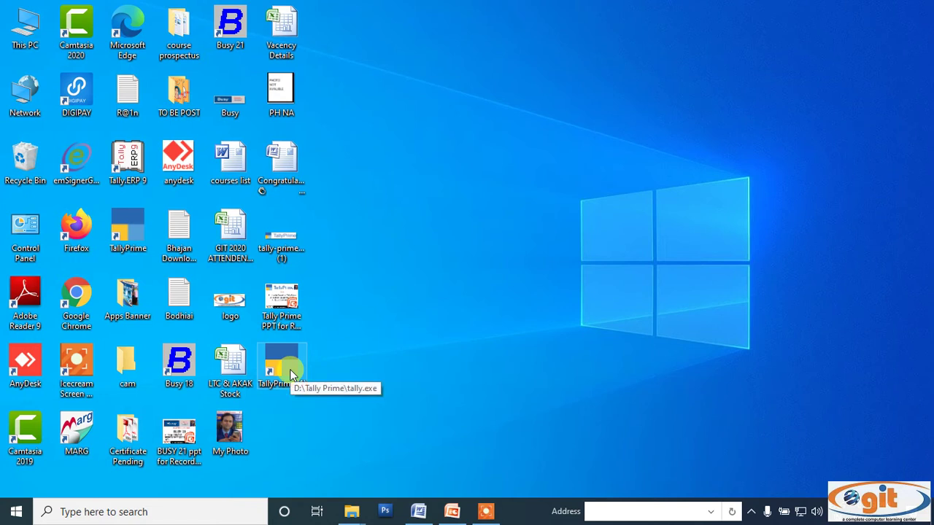
# Launch TallyPrime from its desktop icon
pyautogui.doubleClick(282, 364)
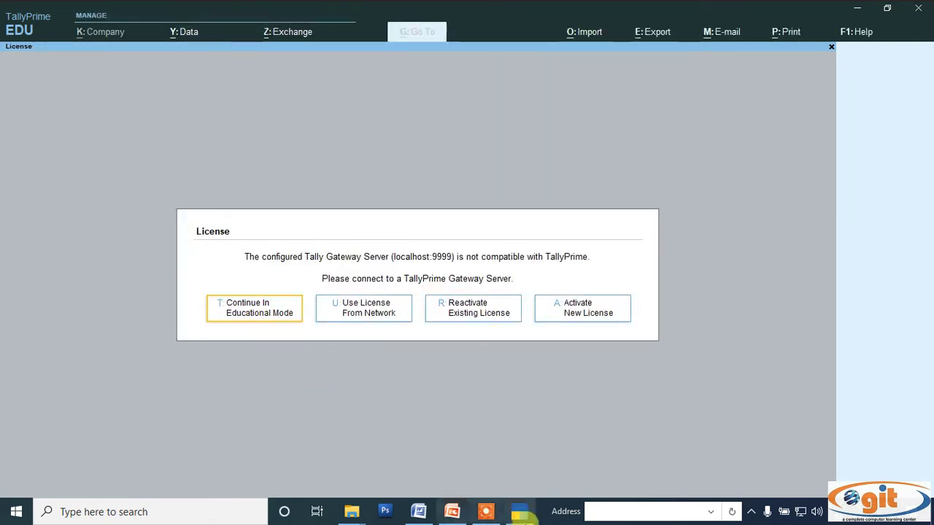
pyautogui.click(485, 514)
pyautogui.click(732, 492)
pyautogui.moveTo(251, 329)
pyautogui.mouseDown()
pyautogui.moveTo(198, 328)
pyautogui.moveTo(267, 267)
pyautogui.moveTo(308, 329)
pyautogui.moveTo(249, 335)
pyautogui.mouseUp()
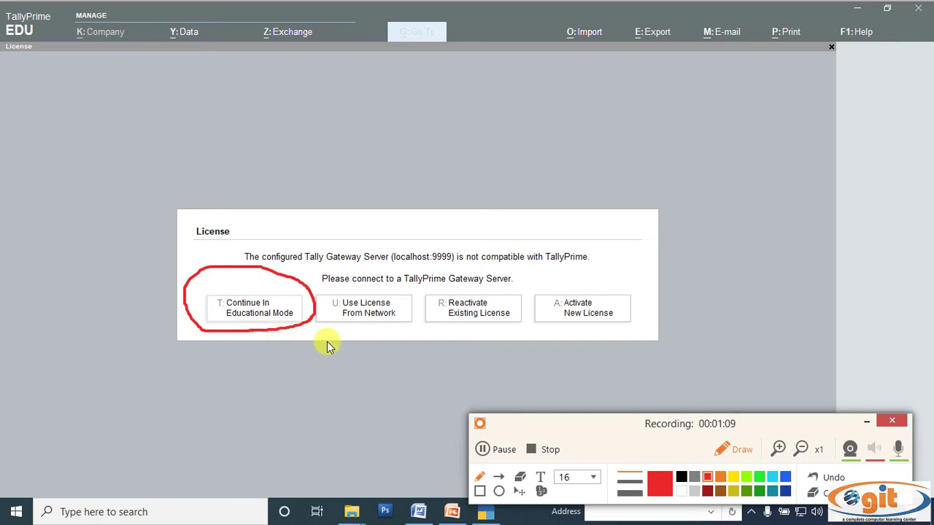
pyautogui.moveTo(346, 328)
pyautogui.mouseDown()
pyautogui.moveTo(323, 291)
pyautogui.moveTo(390, 277)
pyautogui.moveTo(408, 312)
pyautogui.moveTo(334, 329)
pyautogui.mouseUp()
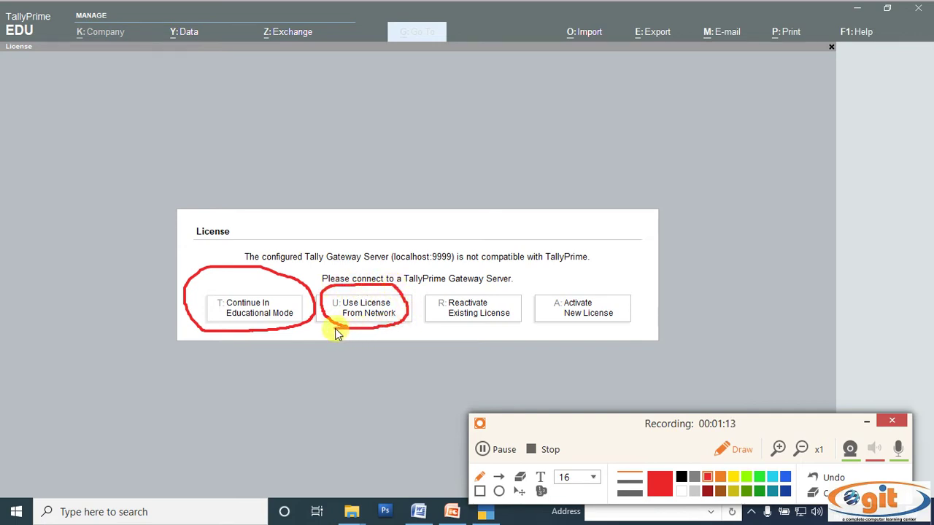
pyautogui.moveTo(547, 327)
pyautogui.mouseDown()
pyautogui.moveTo(567, 273)
pyautogui.moveTo(631, 298)
pyautogui.moveTo(597, 332)
pyautogui.moveTo(553, 336)
pyautogui.mouseUp()
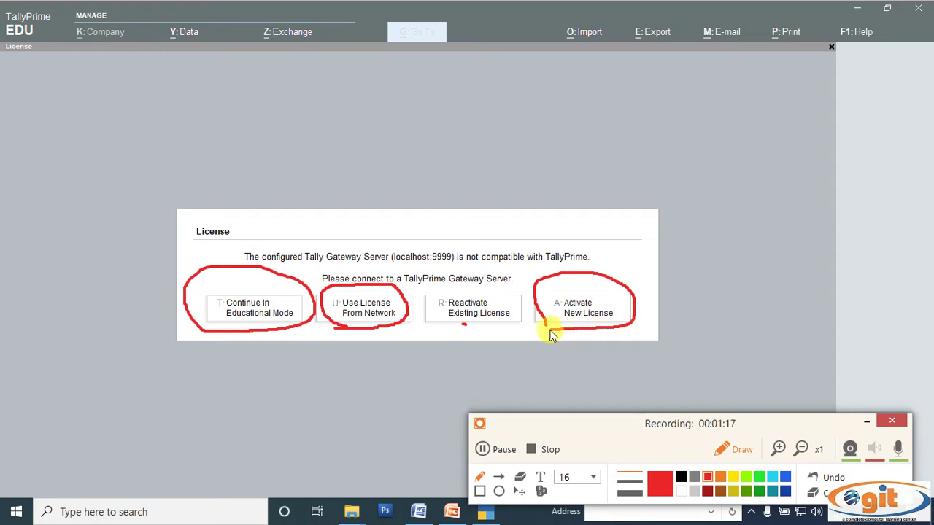
pyautogui.moveTo(520, 299)
pyautogui.mouseDown()
pyautogui.moveTo(509, 287)
pyautogui.moveTo(463, 286)
pyautogui.moveTo(435, 292)
pyautogui.moveTo(430, 305)
pyautogui.moveTo(444, 328)
pyautogui.moveTo(496, 327)
pyautogui.moveTo(522, 301)
pyautogui.mouseUp()
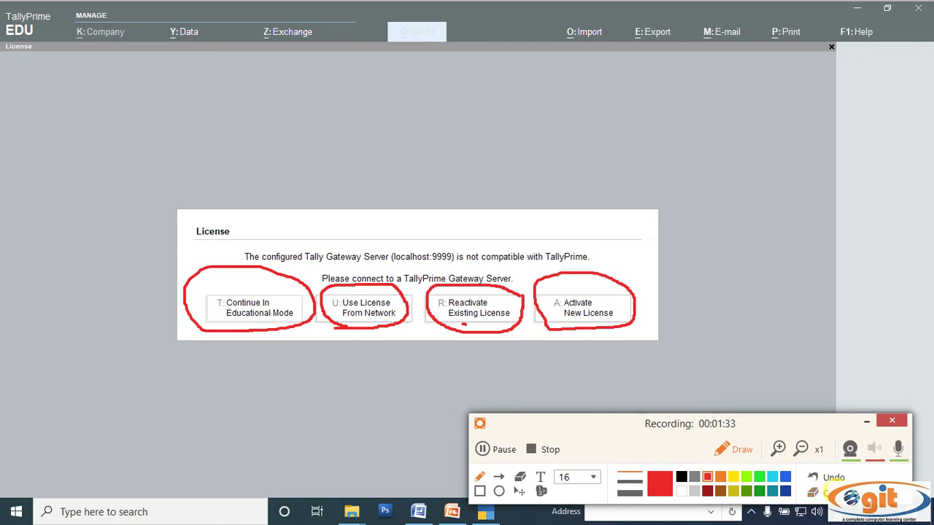
# Continue in Educational Mode to reach the Select Company list, then bring up the Word notes
pyautogui.click(816, 492)
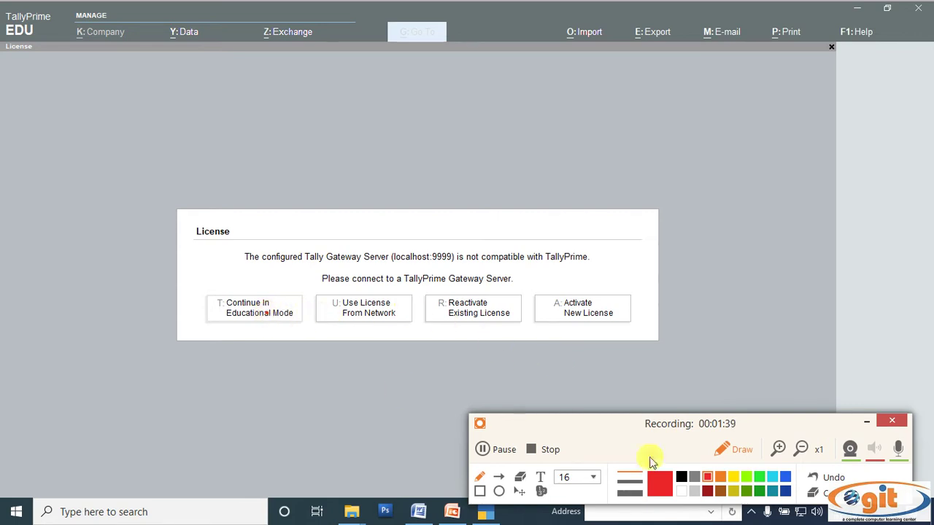
pyautogui.click(736, 450)
pyautogui.click(367, 362)
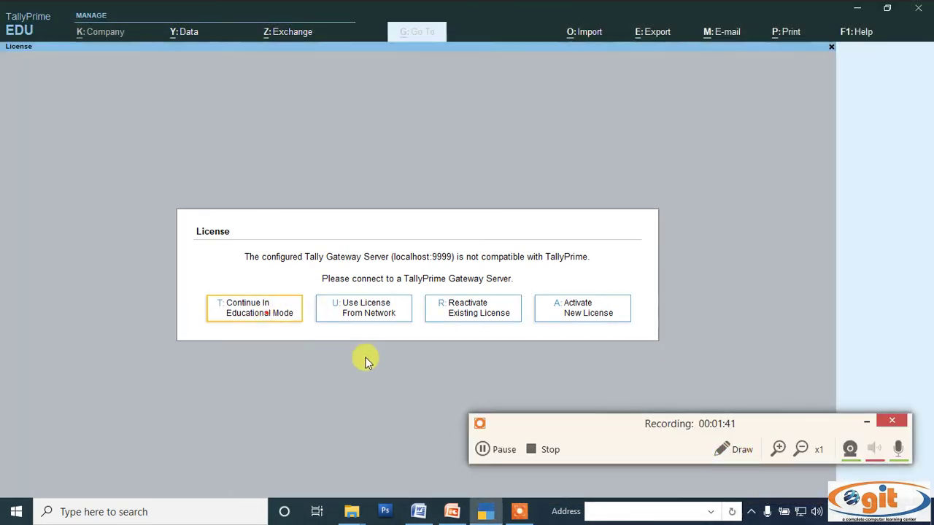
pyautogui.press('Return')
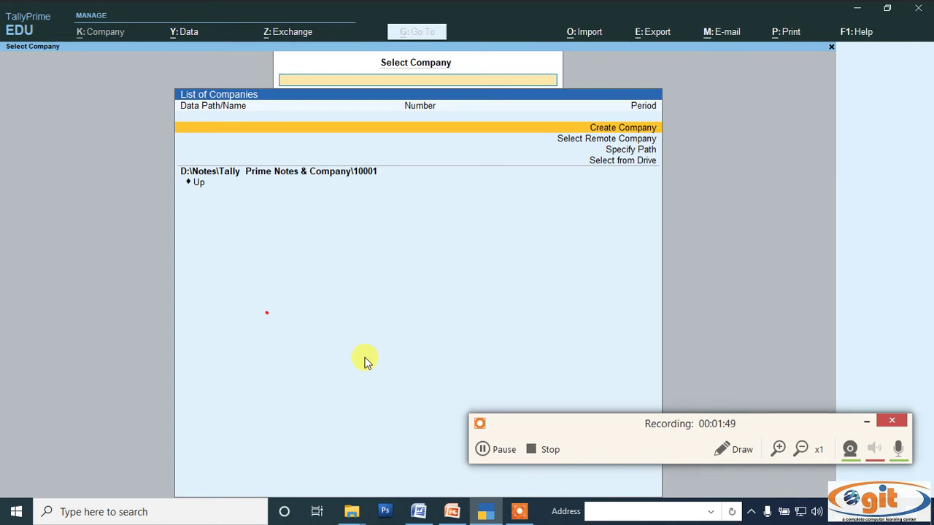
pyautogui.click(418, 511)
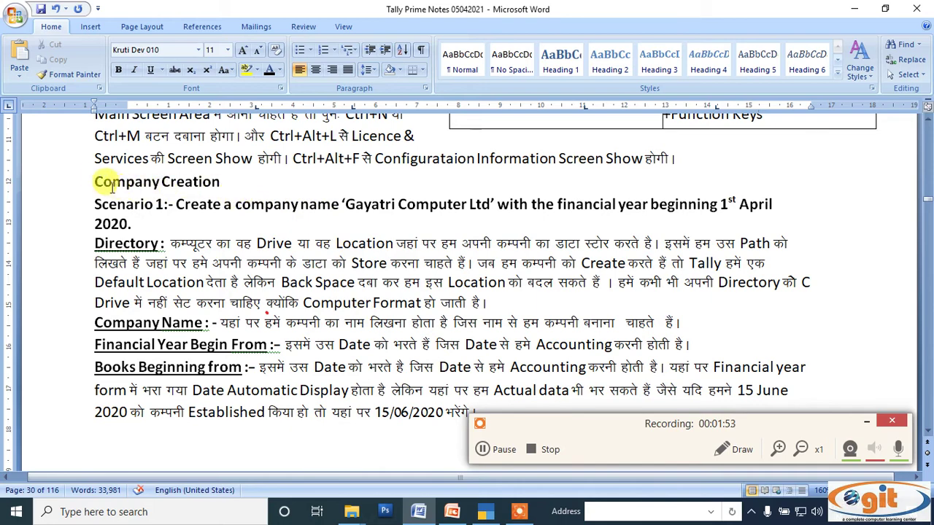
# Highlight the Company Creation and Lesson 4 headings and the words 'Scenario 1' in the notes
pyautogui.moveTo(96, 178); pyautogui.dragTo(230, 183)
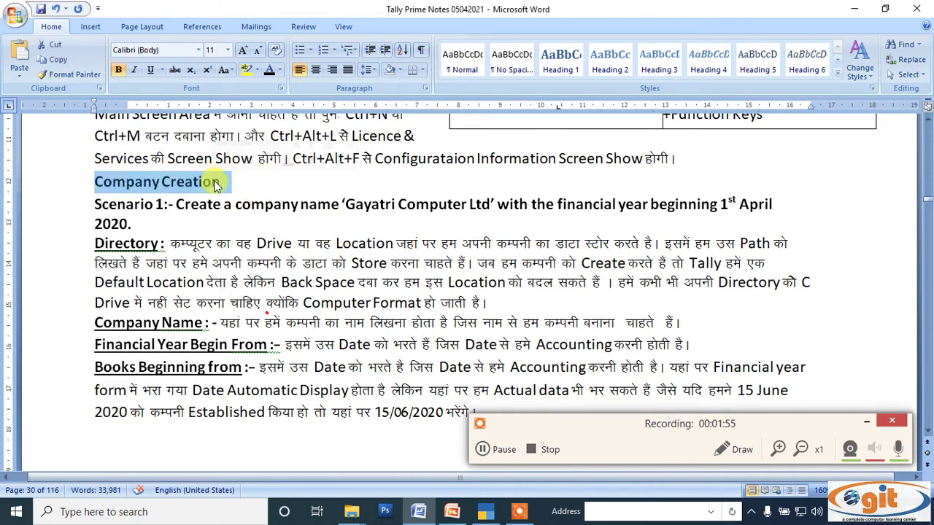
pyautogui.scroll(8, 238, 232)
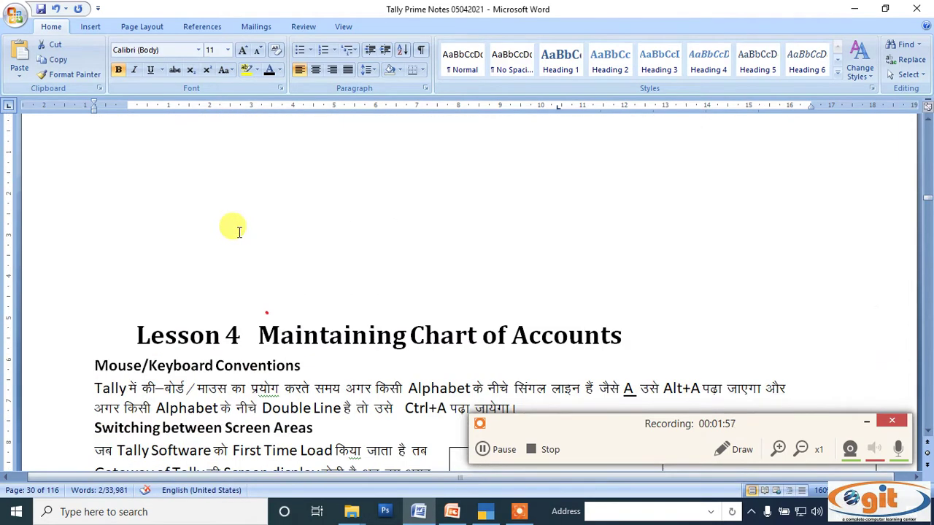
pyautogui.moveTo(133, 221); pyautogui.dragTo(579, 226)
pyautogui.scroll(-8, 371, 234)
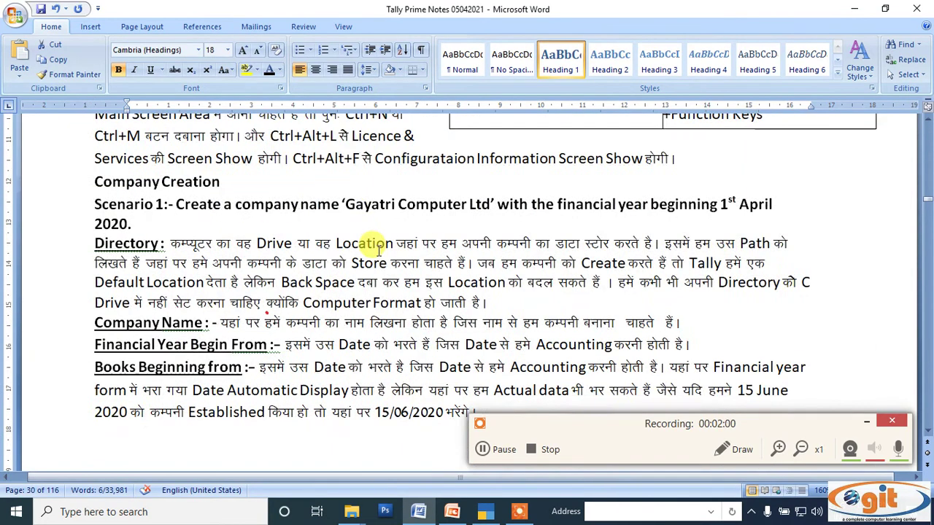
pyautogui.moveTo(95, 204); pyautogui.dragTo(165, 206)
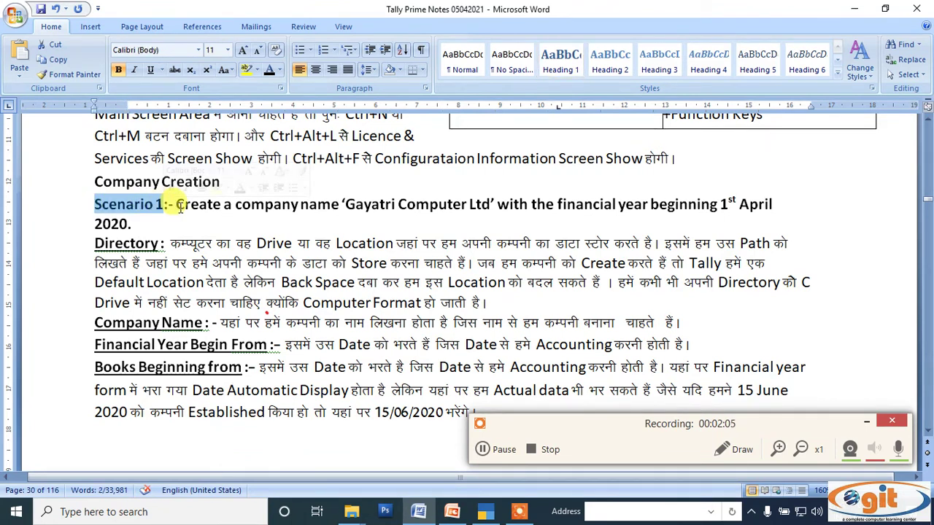
# Read through the Scenario 1 company details, then return to TallyPrime's company list
pyautogui.click(724, 451)
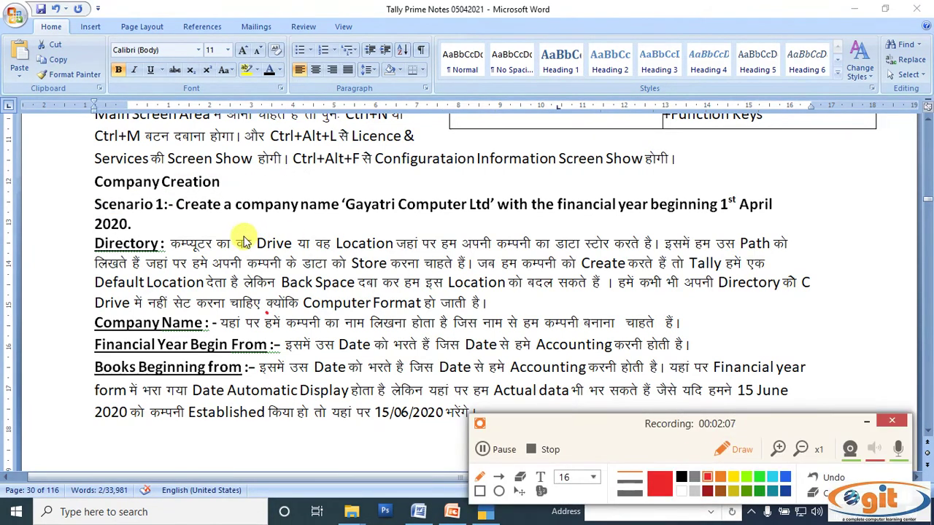
pyautogui.moveTo(145, 229)
pyautogui.mouseDown()
pyautogui.moveTo(89, 221)
pyautogui.moveTo(125, 184)
pyautogui.moveTo(488, 193)
pyautogui.moveTo(775, 187)
pyautogui.moveTo(779, 218)
pyautogui.moveTo(753, 219)
pyautogui.mouseUp()
pyautogui.moveTo(443, 229); pyautogui.dragTo(145, 225)
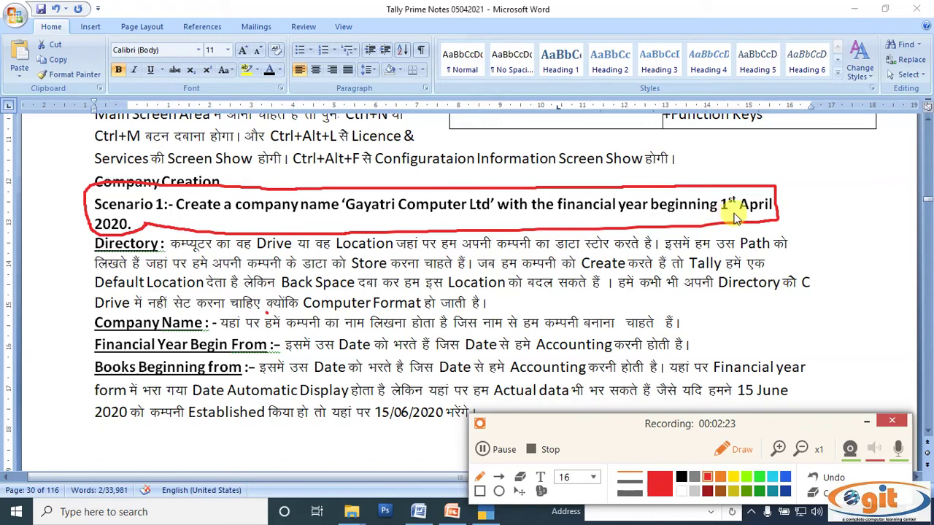
pyautogui.moveTo(346, 218); pyautogui.dragTo(491, 217)
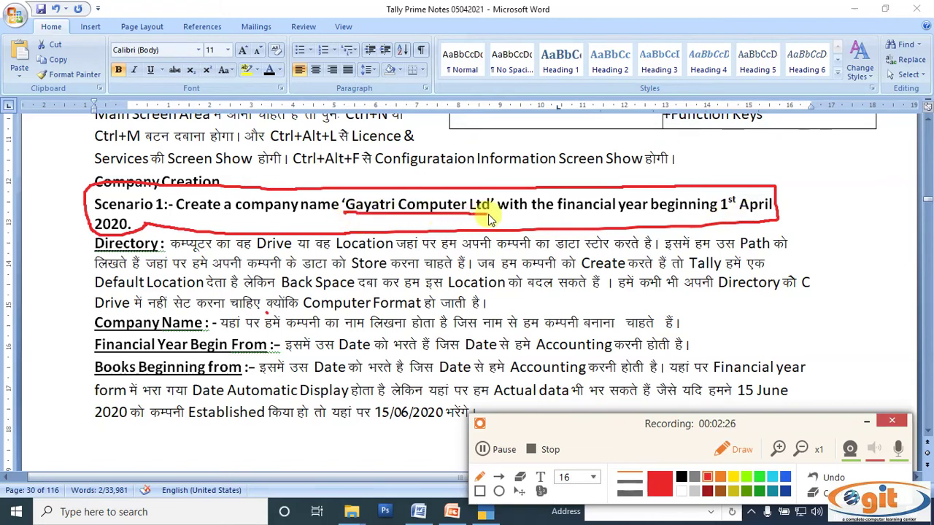
pyautogui.click(730, 465)
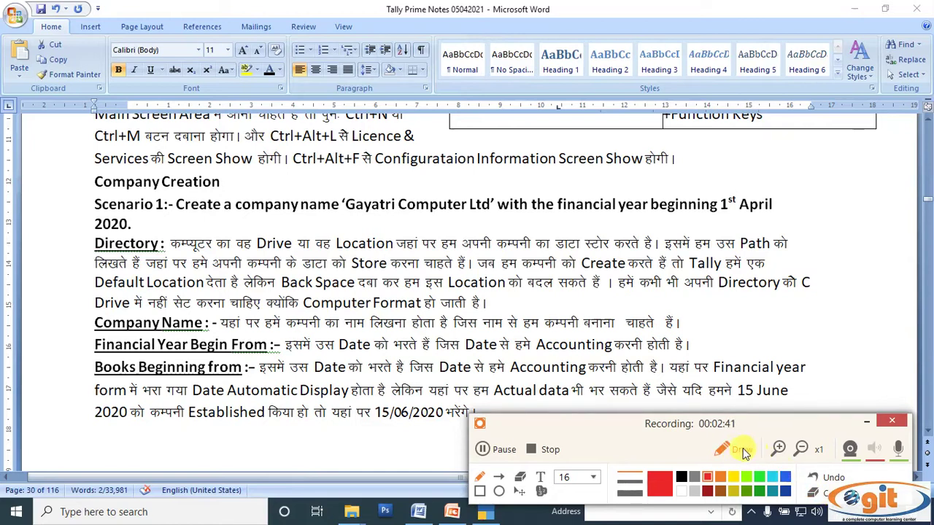
pyautogui.click(742, 450)
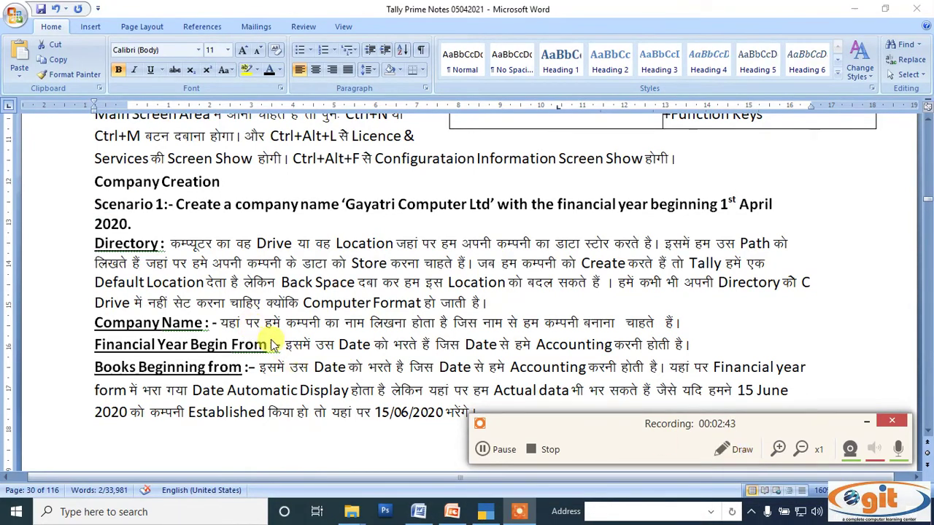
pyautogui.scroll(3, 273, 343)
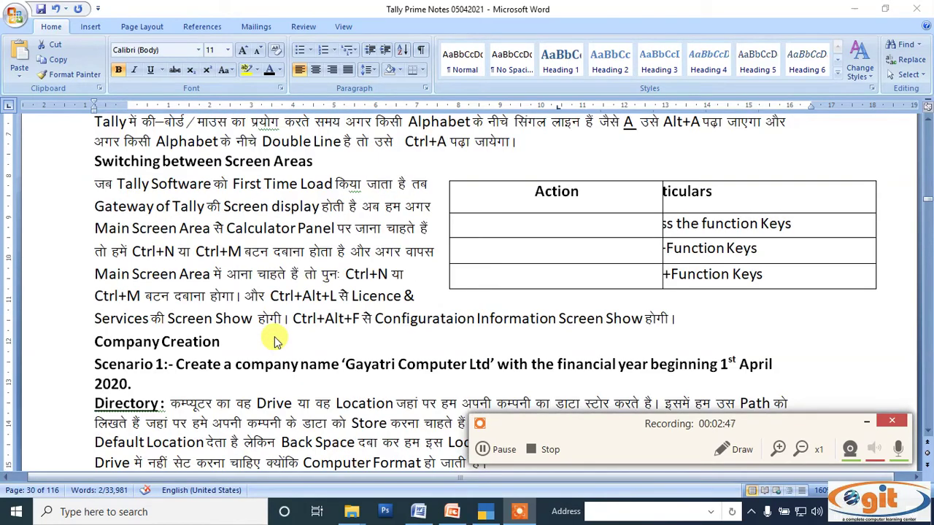
pyautogui.scroll(-2, 275, 341)
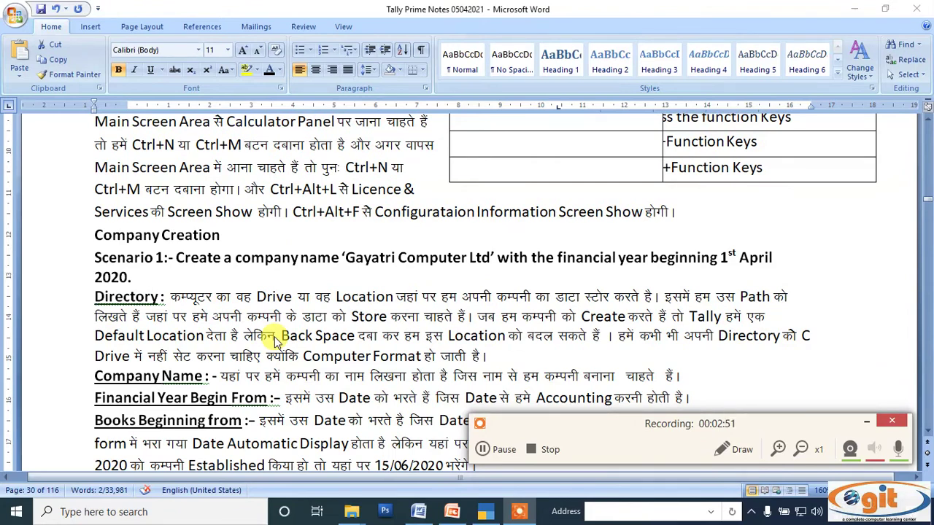
pyautogui.scroll(-2, 276, 342)
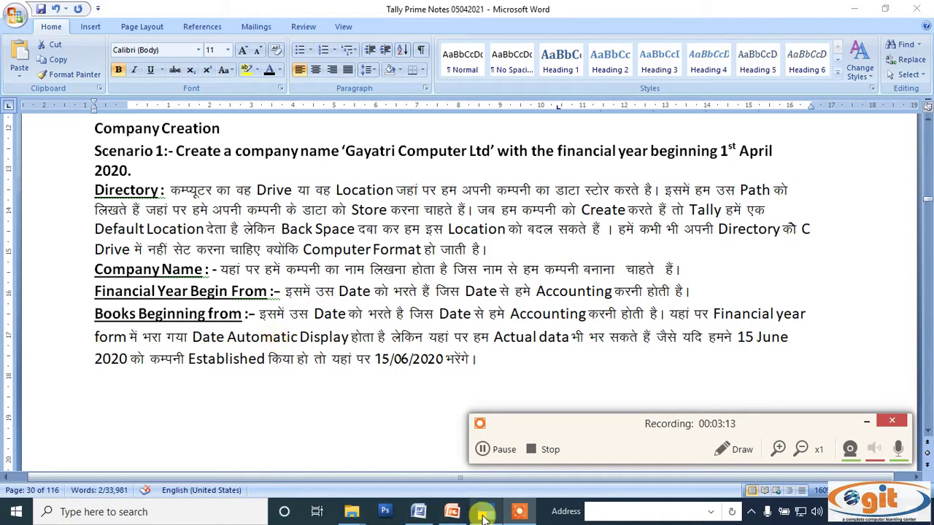
pyautogui.click(484, 513)
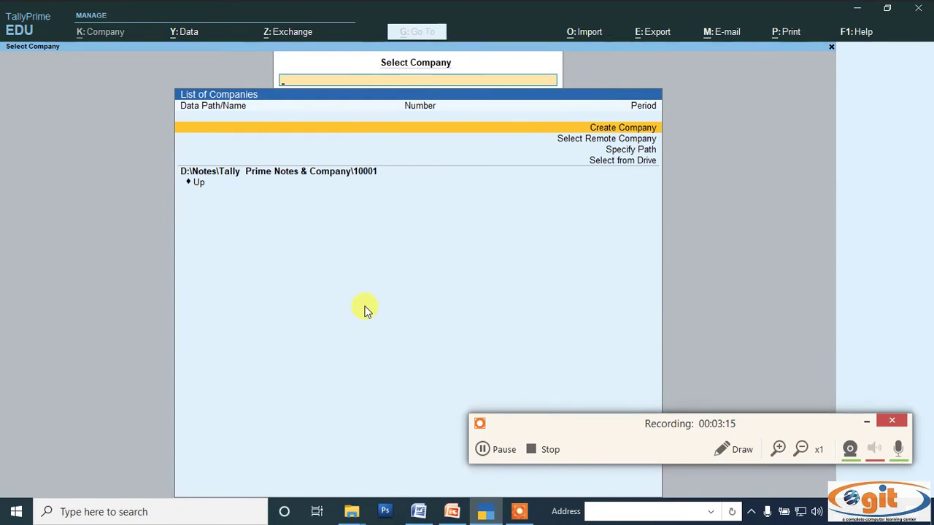
# Choose Create Company from the List of Companies to get a blank Company Creation form
pyautogui.click(717, 448)
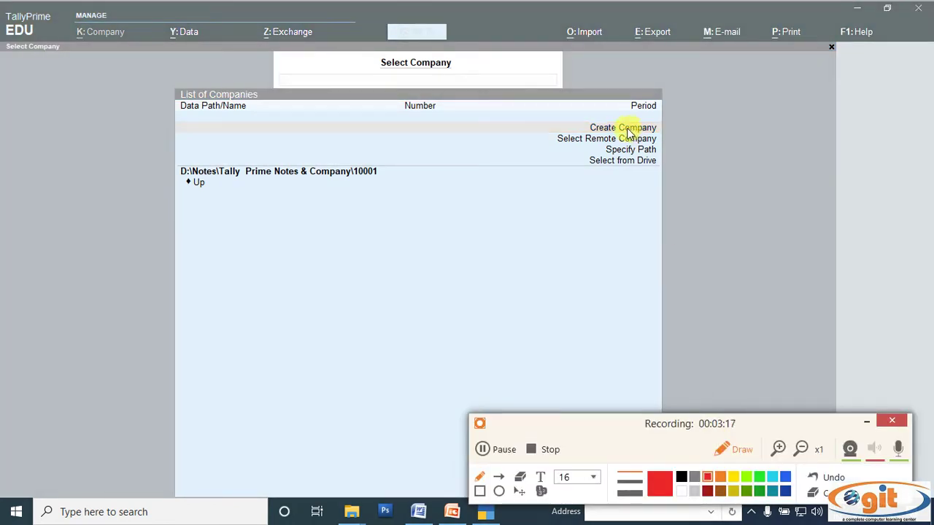
pyautogui.moveTo(588, 132)
pyautogui.mouseDown()
pyautogui.moveTo(600, 119)
pyautogui.moveTo(656, 113)
pyautogui.moveTo(661, 133)
pyautogui.moveTo(651, 140)
pyautogui.moveTo(600, 139)
pyautogui.mouseUp()
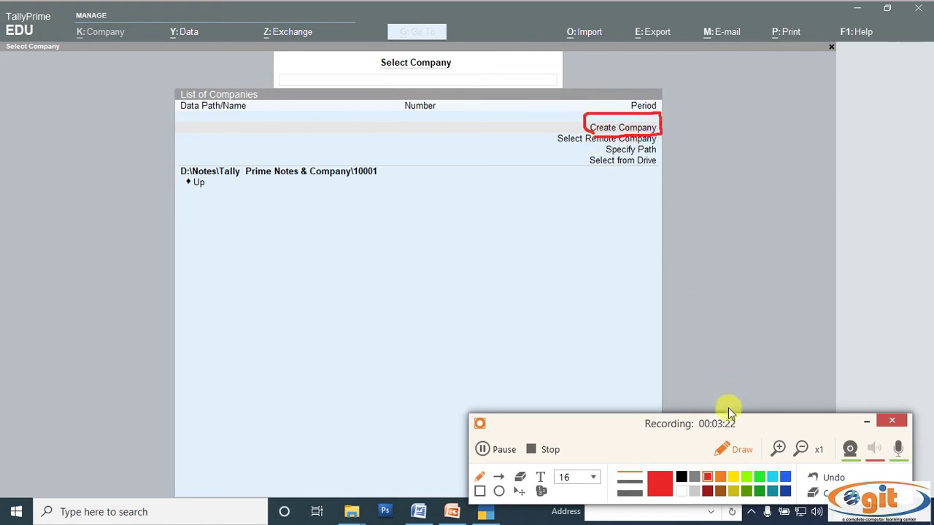
pyautogui.click(726, 450)
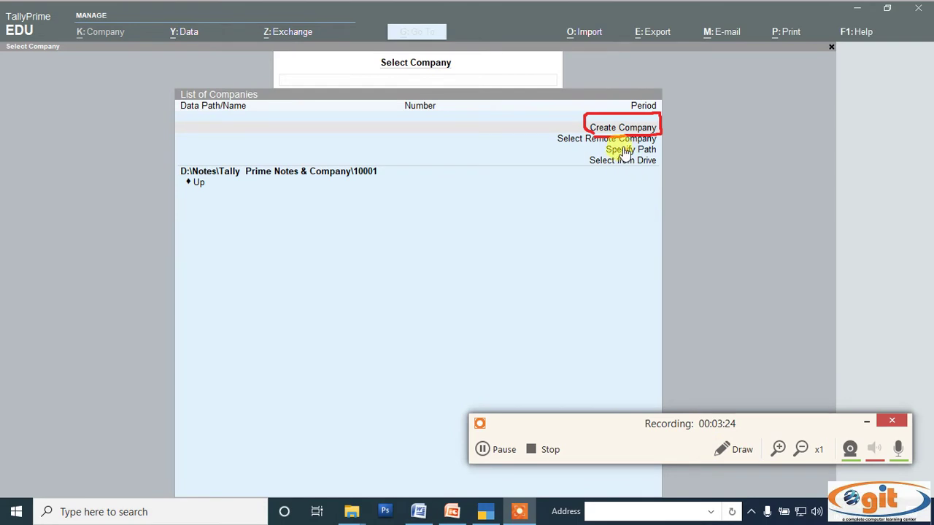
pyautogui.click(607, 128)
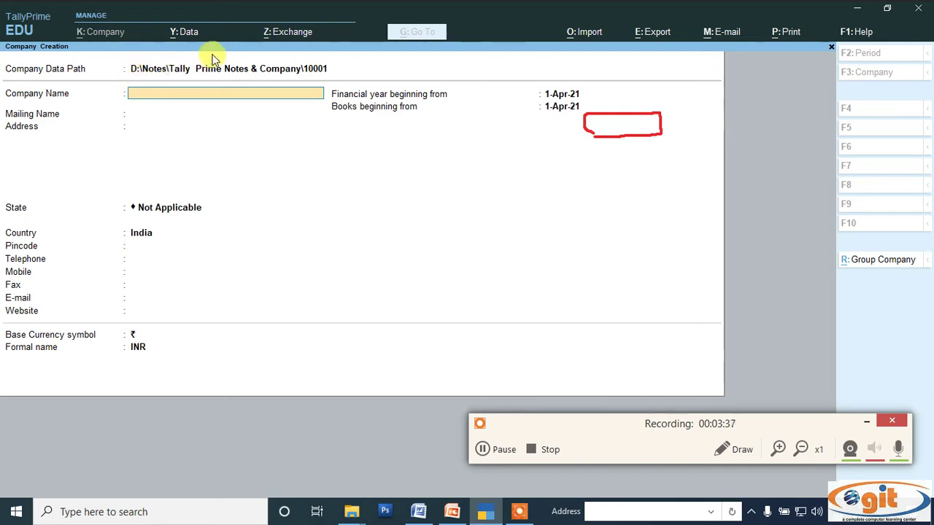
# Look over the blank Company Creation form with its 1-Apr-21 year defaults
pyautogui.click(744, 457)
pyautogui.moveTo(129, 74); pyautogui.dragTo(332, 79)
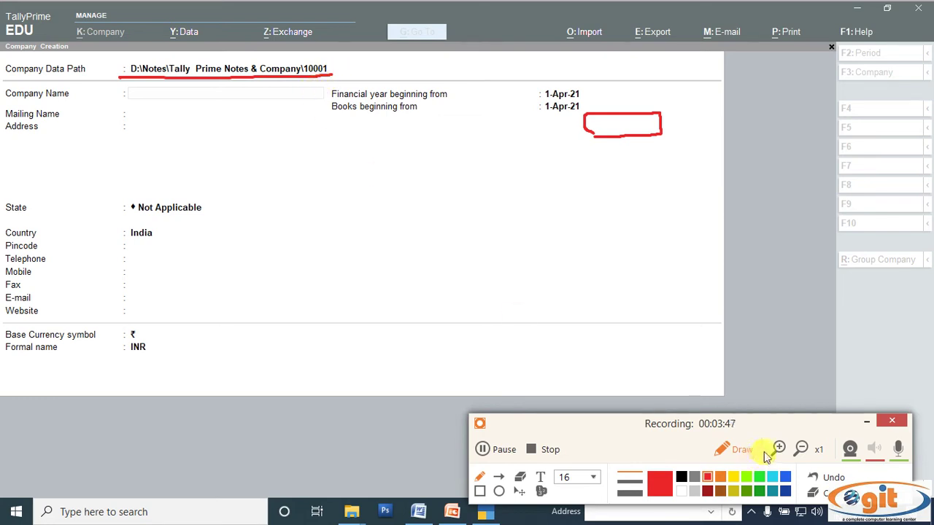
pyautogui.click(817, 494)
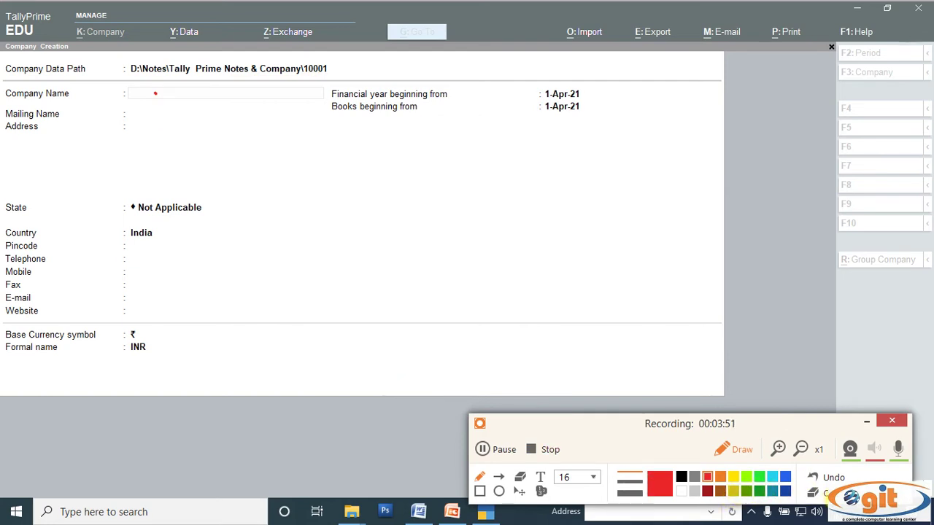
pyautogui.click(742, 454)
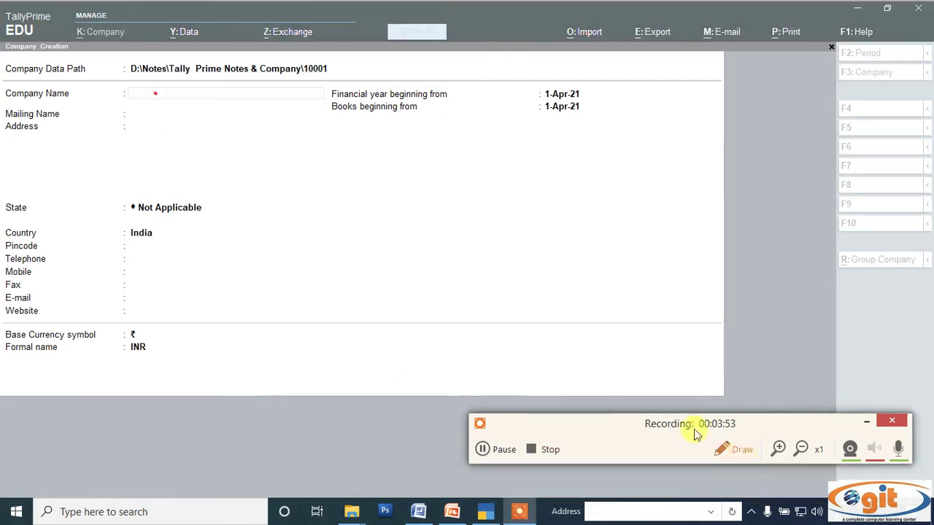
# Copy 'Gayatri Computer Ltd' from the Word notes and return to the creation form
pyautogui.click(418, 512)
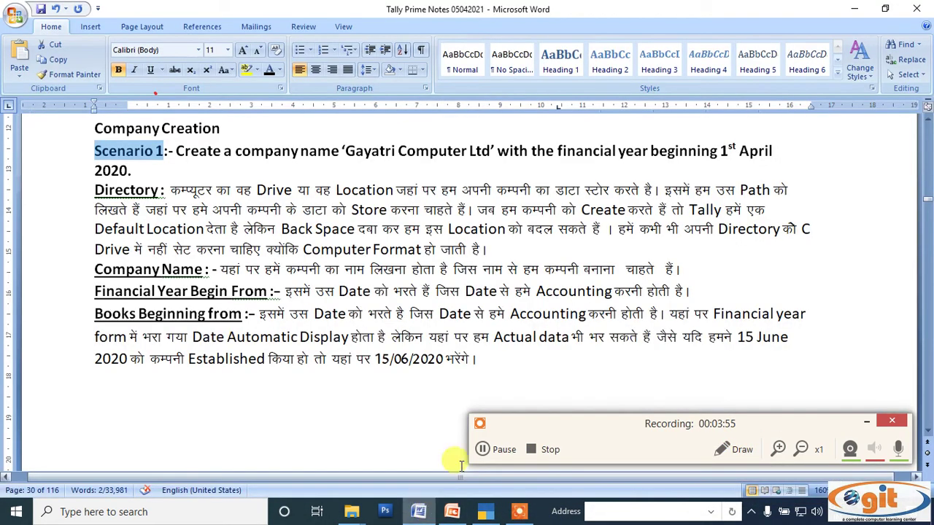
pyautogui.moveTo(345, 152); pyautogui.dragTo(476, 150)
pyautogui.rightClick(483, 153)
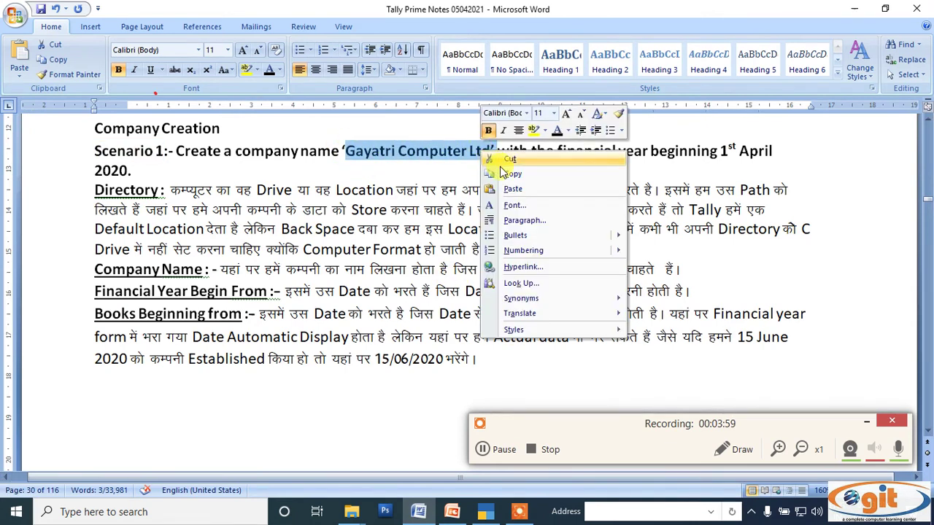
pyautogui.click(510, 175)
pyautogui.click(487, 515)
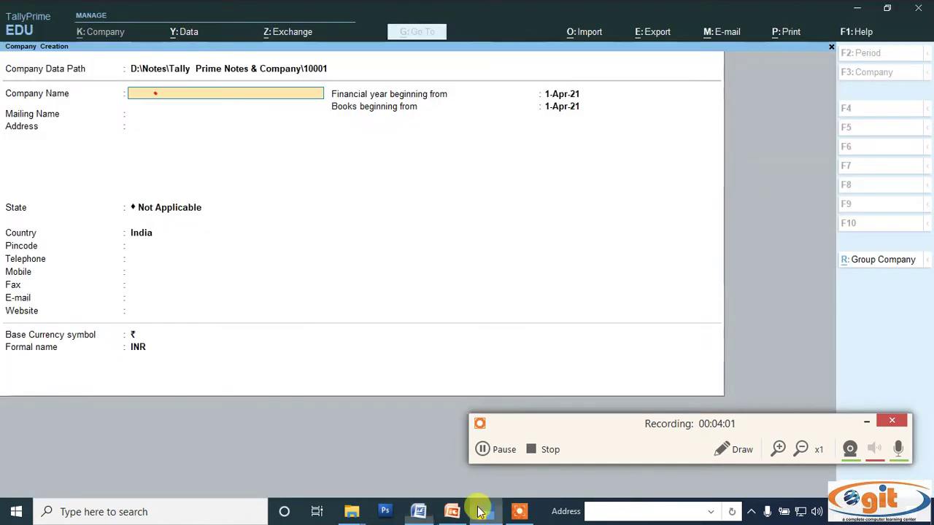
# Name the company Gayatri Computer Ltd' New, keep the mailing name, and enter the two-line address
pyautogui.hotkey('ctrl', 'v')
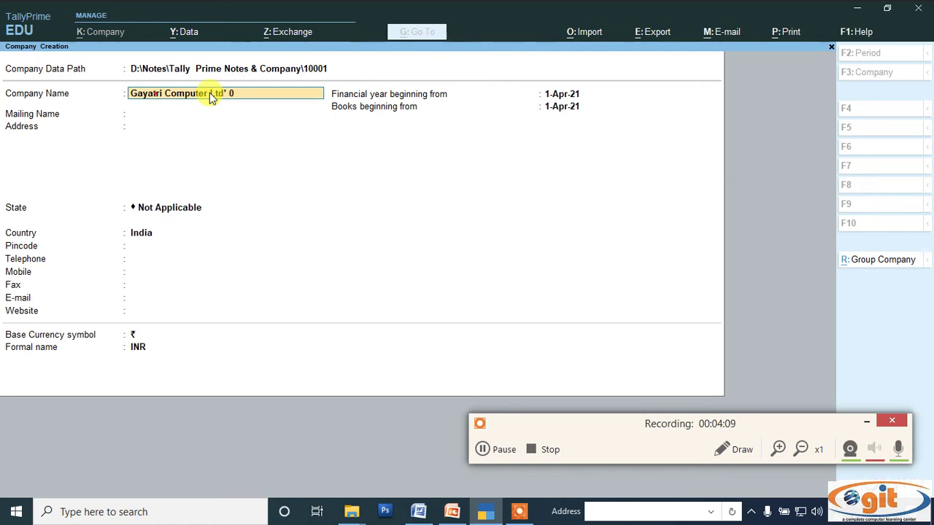
pyautogui.write('New')
pyautogui.press('Return')
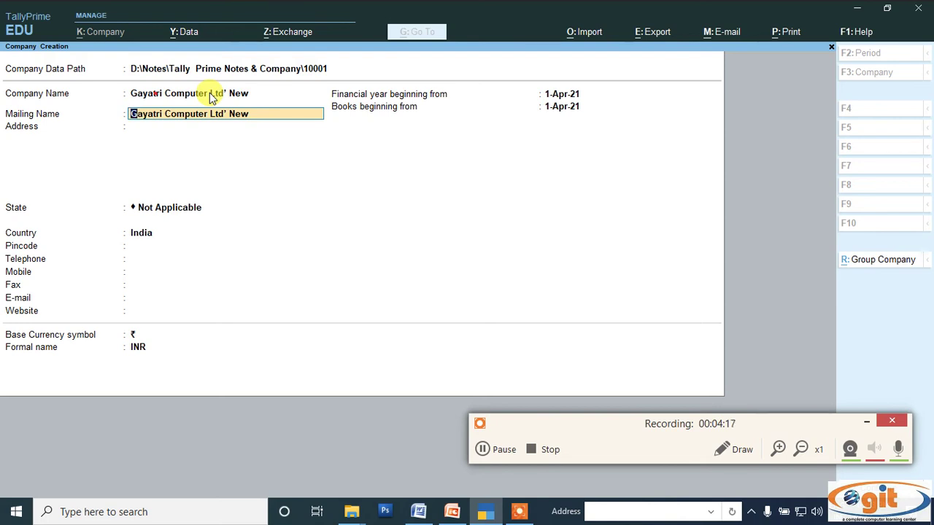
pyautogui.press('Return')
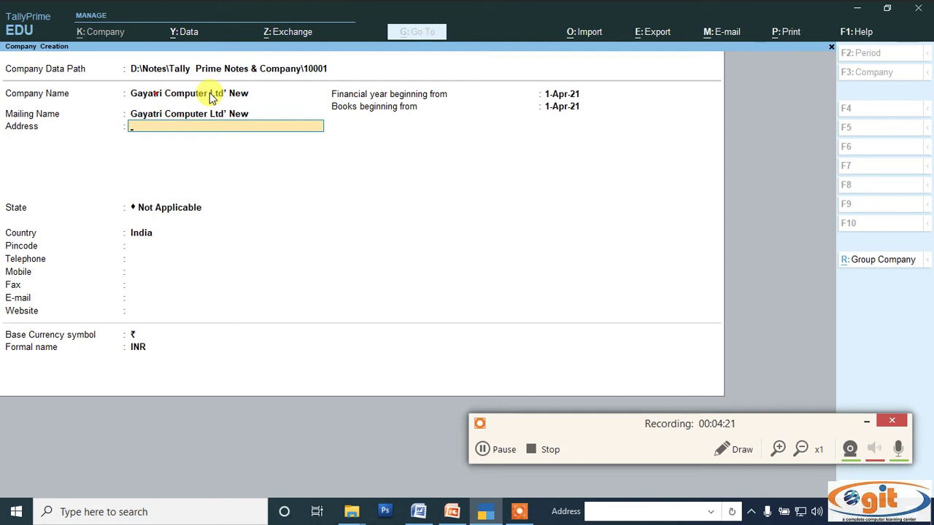
pyautogui.write('Padrauna')
pyautogui.press('Return')
pyautogui.write('Kushinagar')
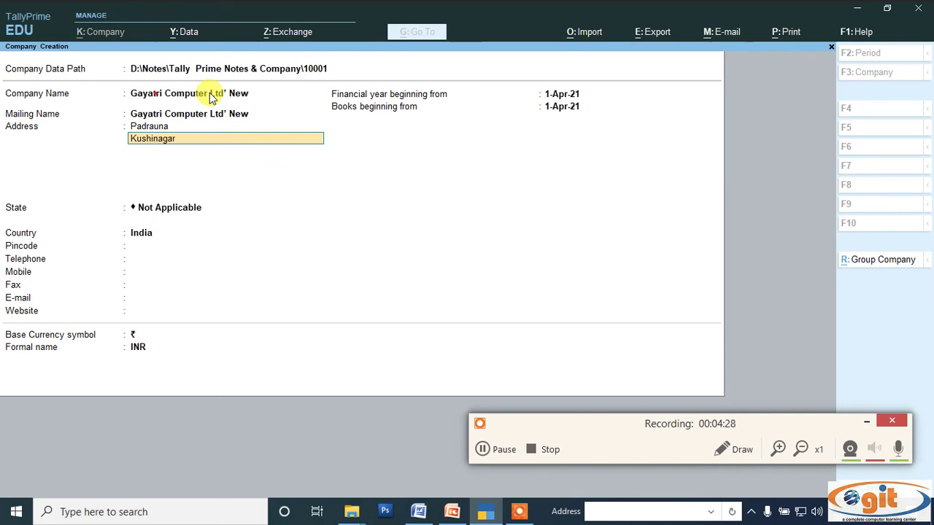
pyautogui.press('Return')
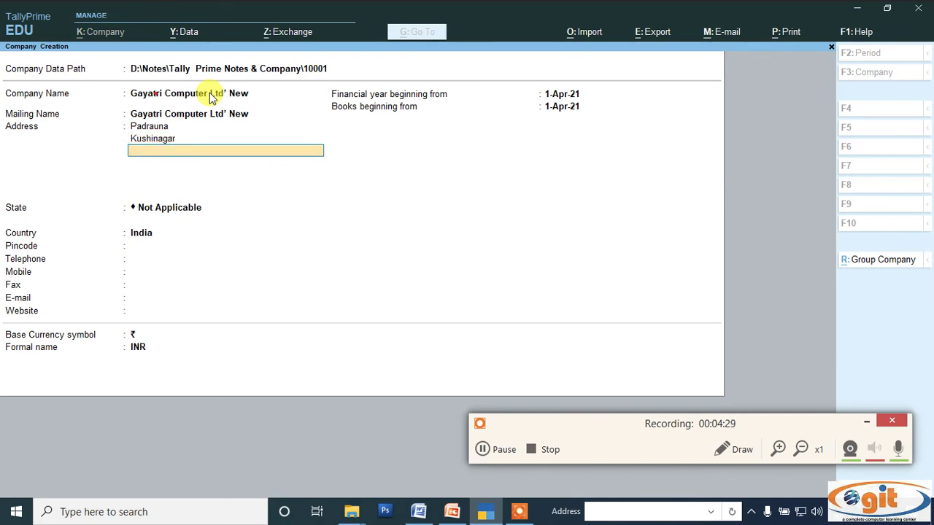
pyautogui.press('Return')
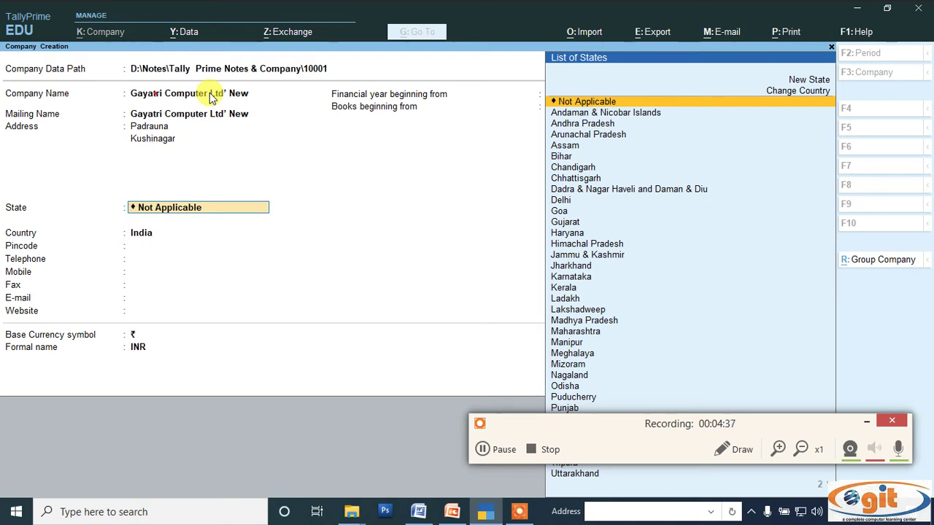
# Select Uttar Pradesh from the List of States and type the company's pincode
pyautogui.write('U')
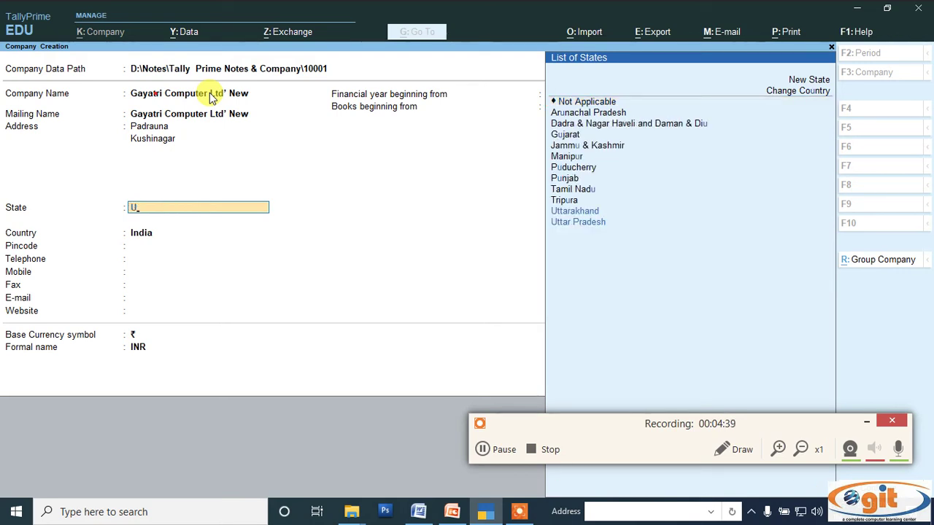
pyautogui.click(733, 449)
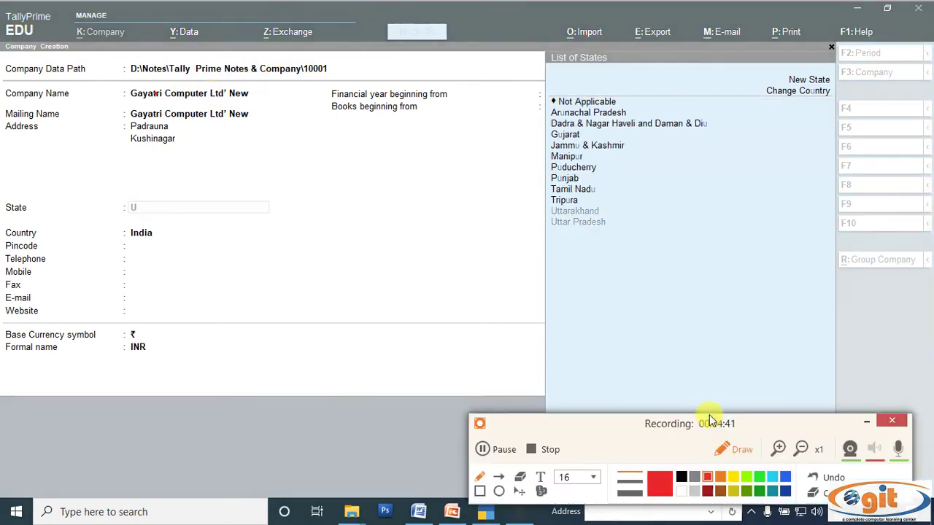
pyautogui.moveTo(554, 233)
pyautogui.mouseDown()
pyautogui.moveTo(538, 202)
pyautogui.moveTo(612, 205)
pyautogui.moveTo(618, 221)
pyautogui.moveTo(578, 231)
pyautogui.mouseUp()
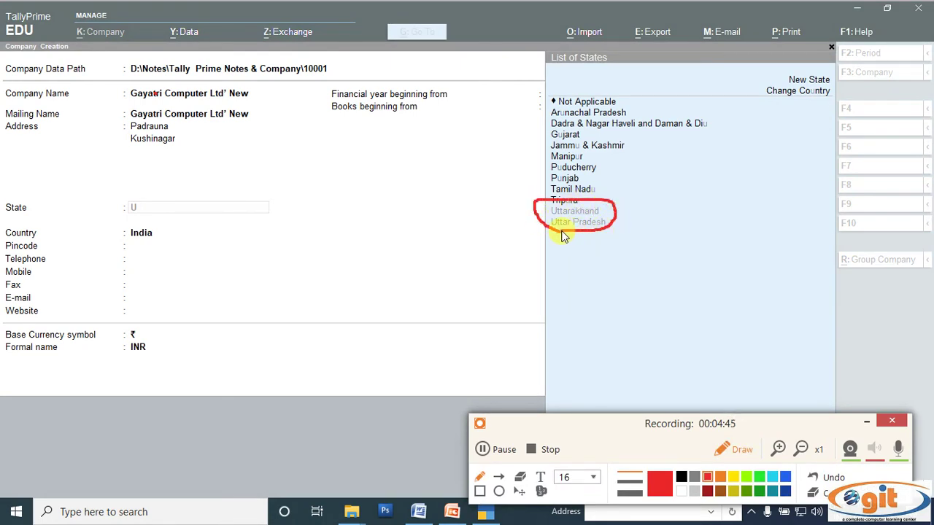
pyautogui.click(724, 451)
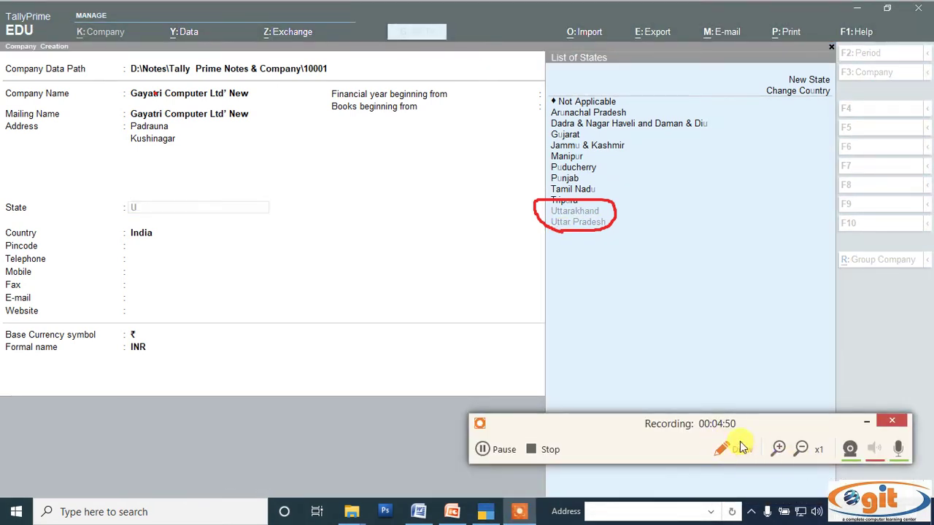
pyautogui.click(584, 224)
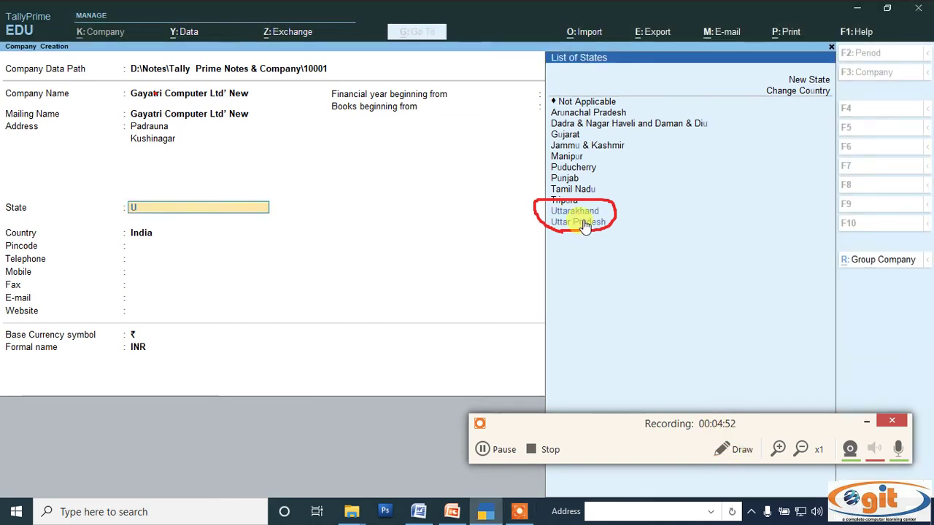
pyautogui.click(583, 223)
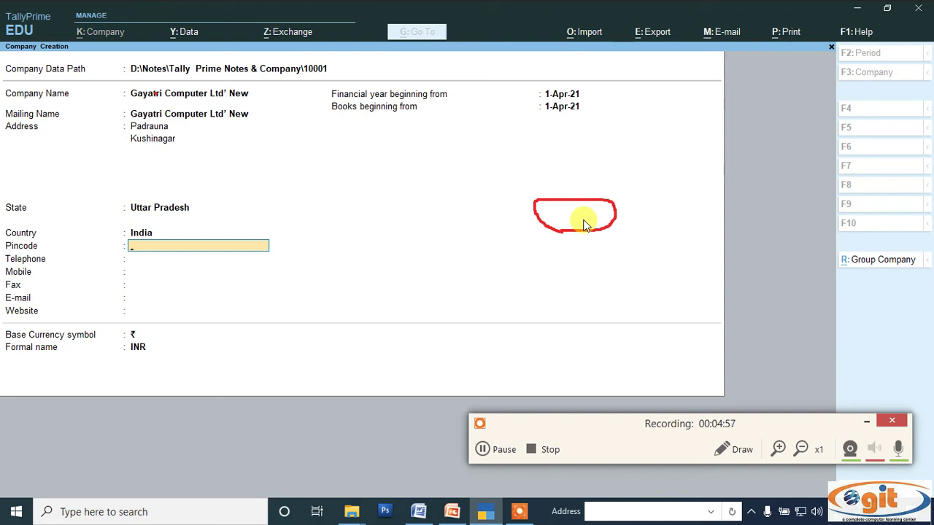
pyautogui.write('274304')
# Enter the company's telephone and mobile numbers
pyautogui.press('Return')
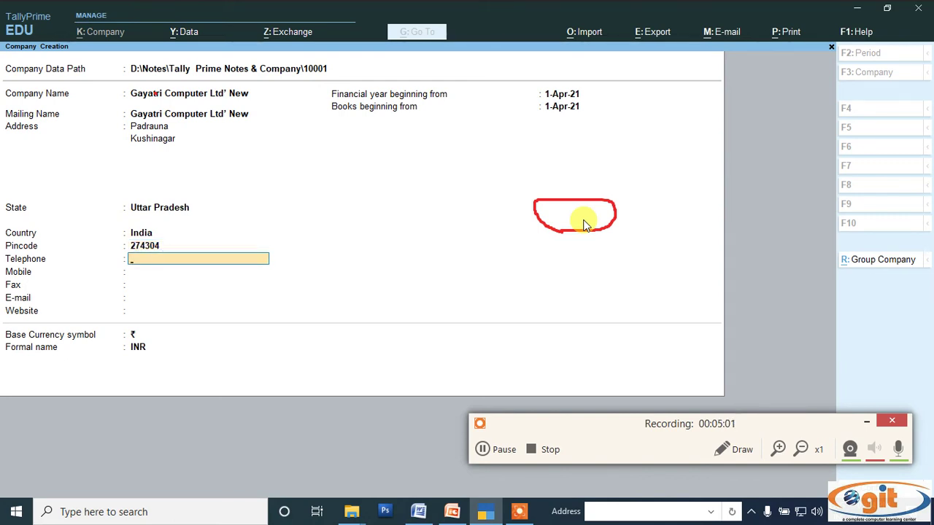
pyautogui.press('Return')
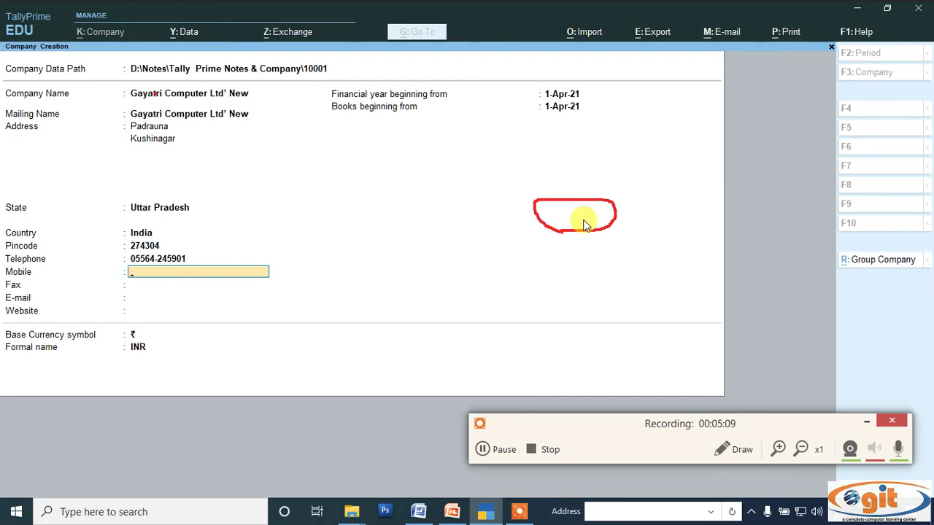
pyautogui.click(502, 449)
pyautogui.click(502, 449)
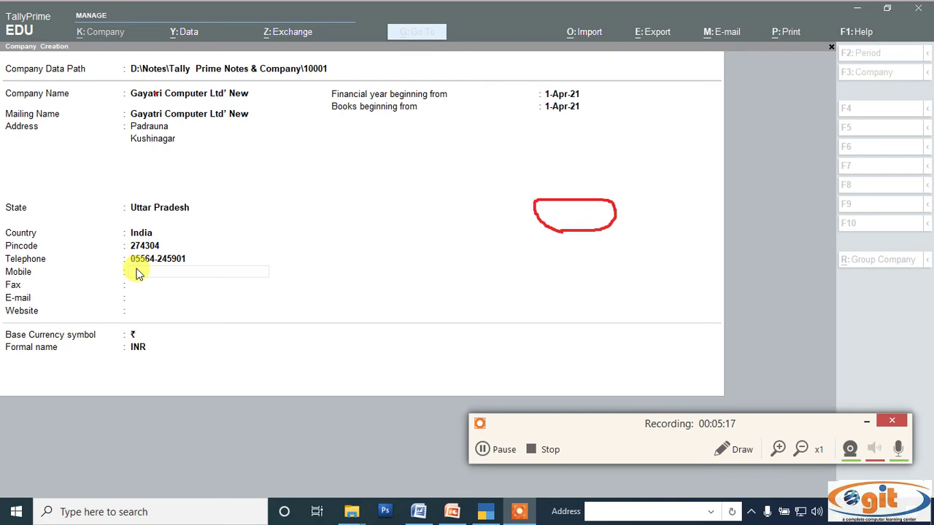
pyautogui.click(137, 273)
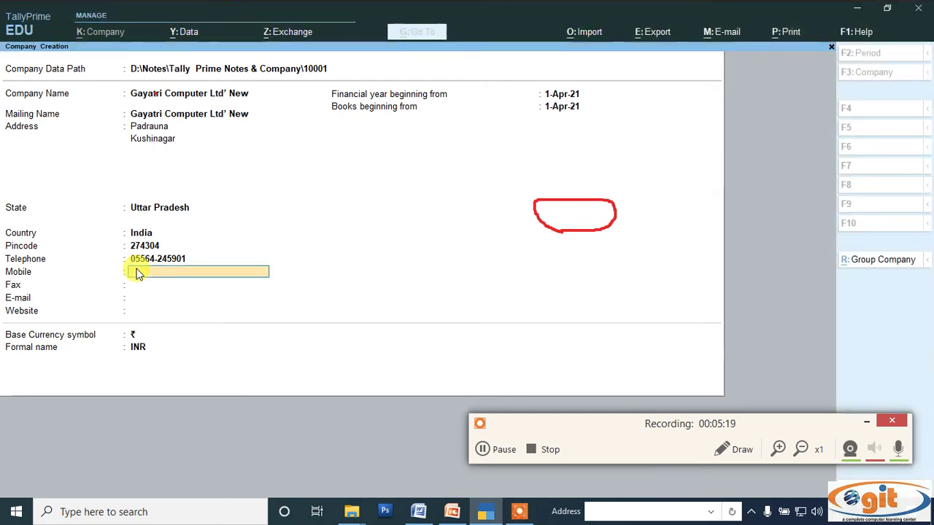
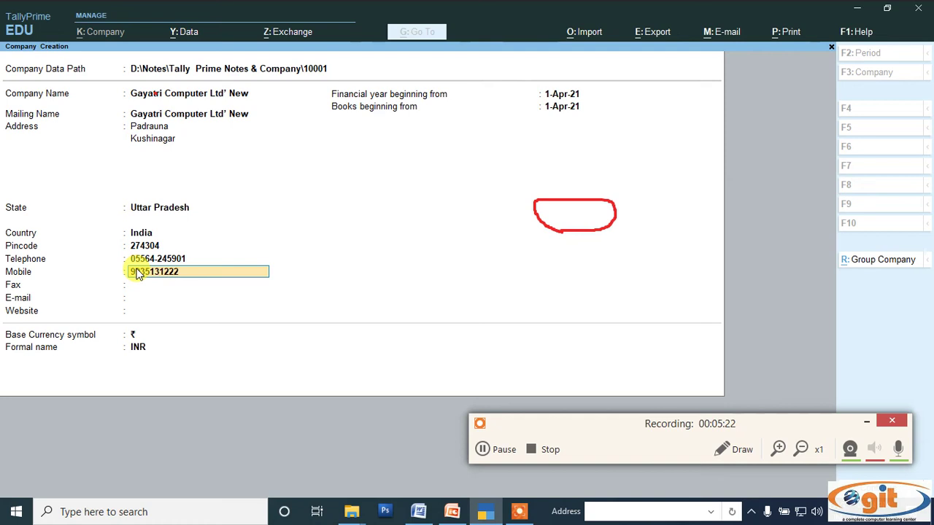
pyautogui.press('Return')
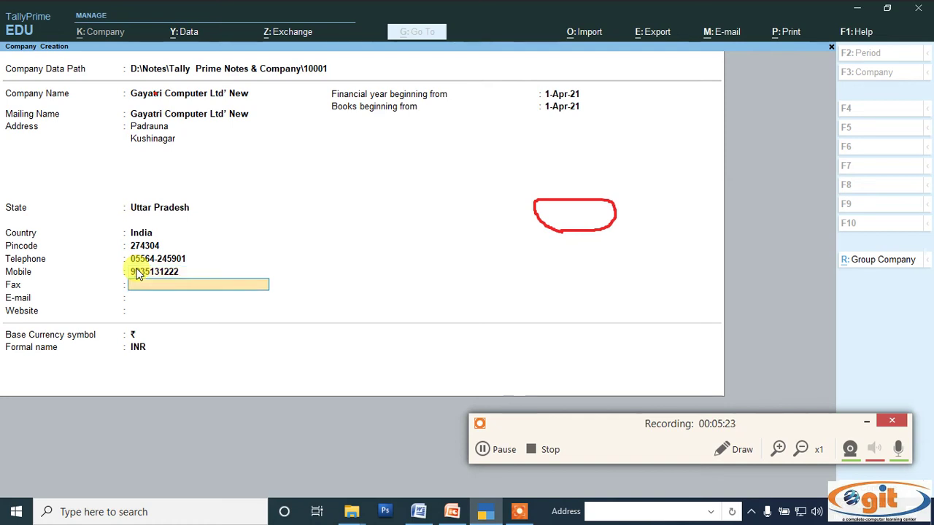
pyautogui.press('Return')
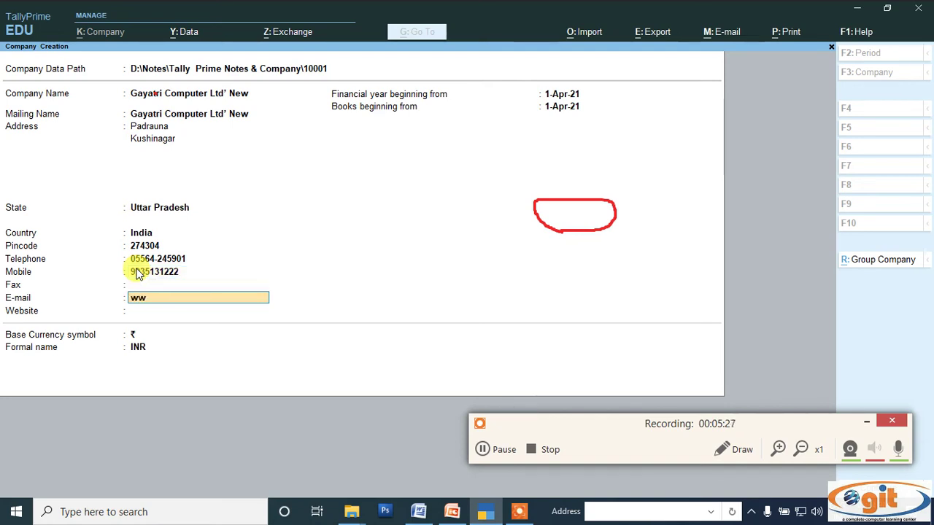
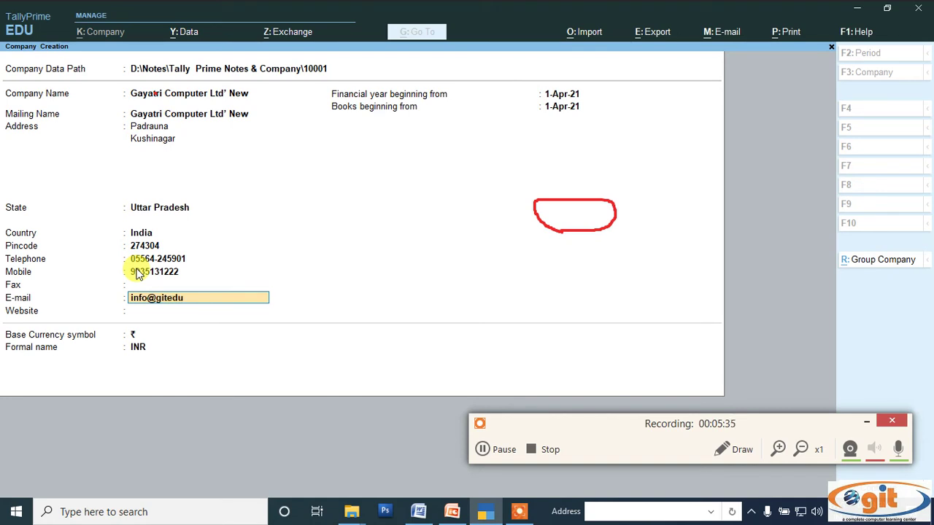
pyautogui.press('Return')
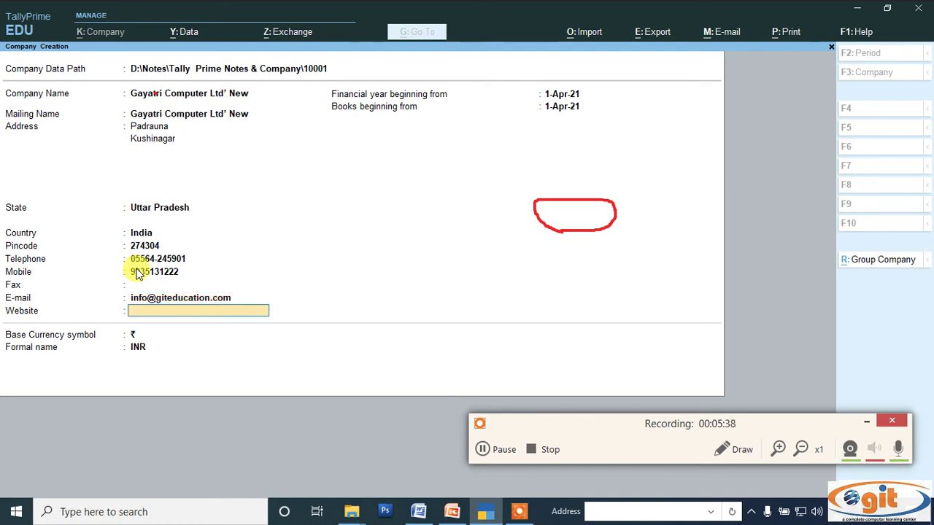
pyautogui.write('www.giteducation.com')
pyautogui.press('Return')
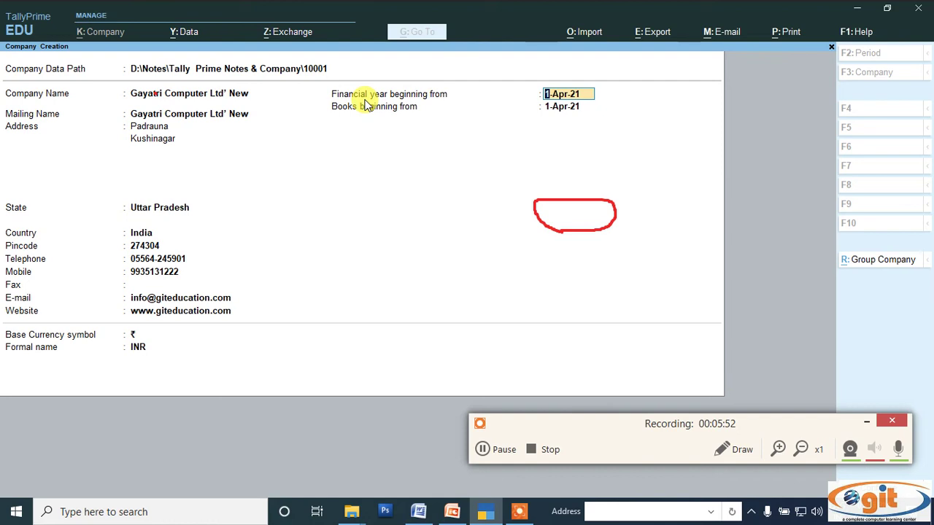
pyautogui.click(742, 453)
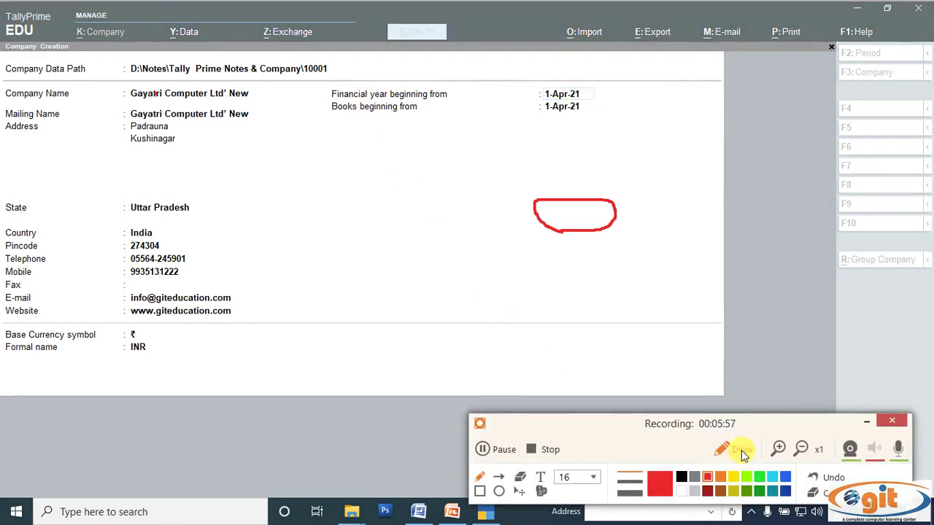
pyautogui.moveTo(355, 186); pyautogui.dragTo(366, 215)
pyautogui.moveTo(378, 169); pyautogui.dragTo(384, 220)
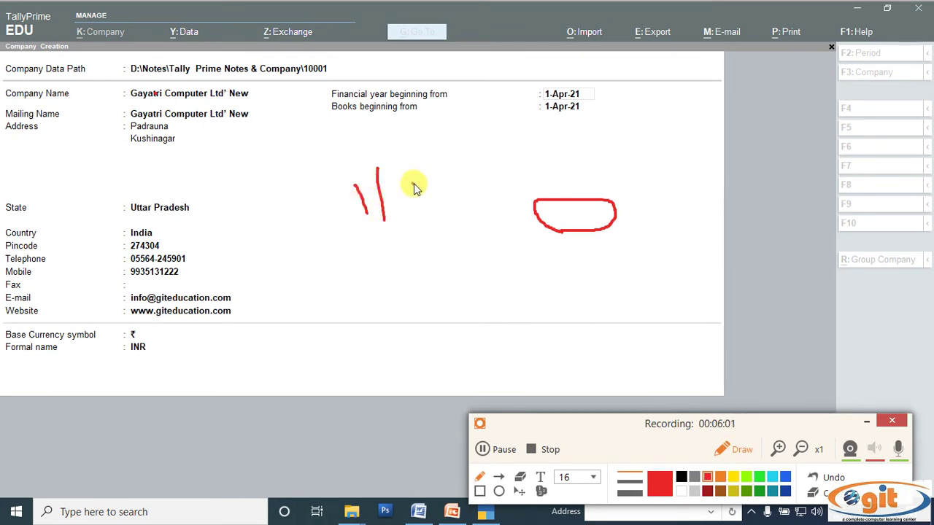
pyautogui.moveTo(413, 182)
pyautogui.mouseDown()
pyautogui.moveTo(436, 194)
pyautogui.moveTo(419, 209)
pyautogui.mouseUp()
pyautogui.moveTo(443, 170); pyautogui.dragTo(445, 217)
pyautogui.moveTo(349, 240)
pyautogui.mouseDown()
pyautogui.moveTo(485, 218)
pyautogui.moveTo(481, 173)
pyautogui.moveTo(337, 166)
pyautogui.moveTo(348, 240)
pyautogui.mouseUp()
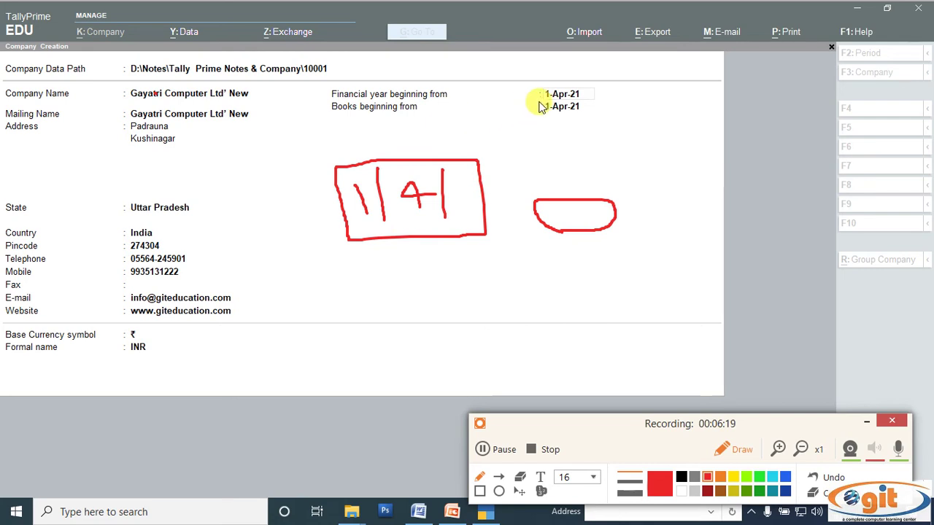
pyautogui.moveTo(538, 97)
pyautogui.mouseDown()
pyautogui.moveTo(531, 92)
pyautogui.moveTo(583, 90)
pyautogui.moveTo(568, 106)
pyautogui.mouseUp()
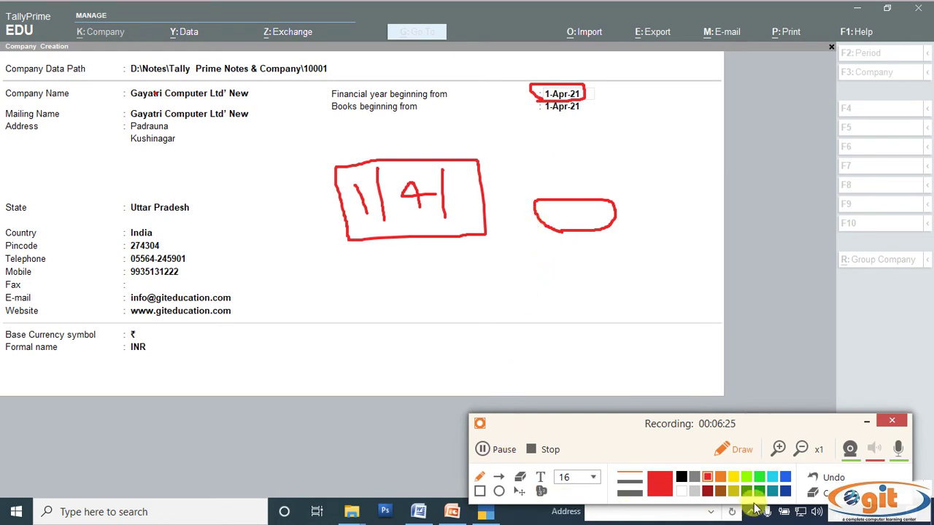
pyautogui.click(823, 495)
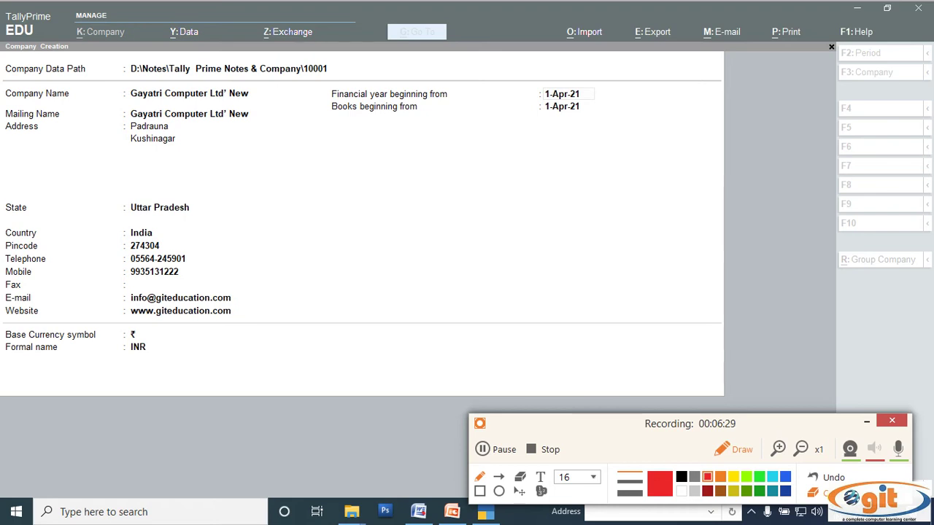
pyautogui.click(739, 452)
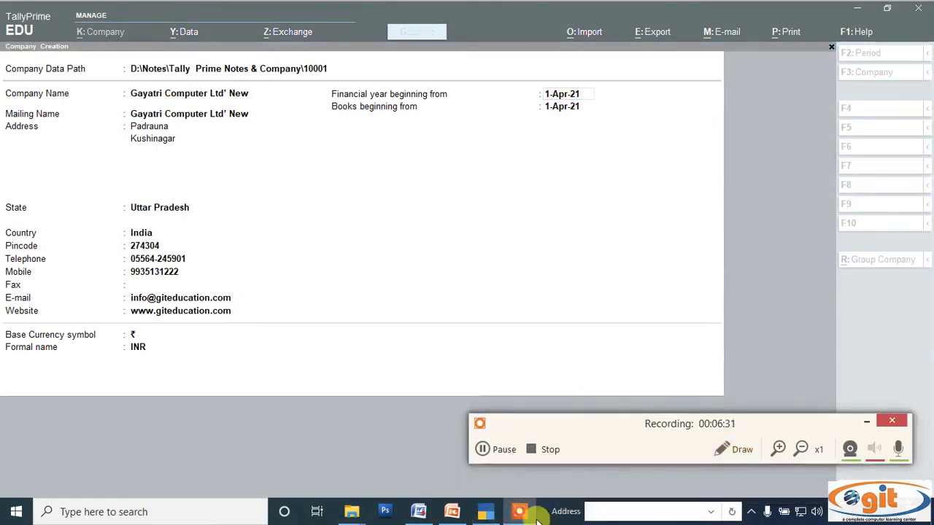
pyautogui.click(409, 514)
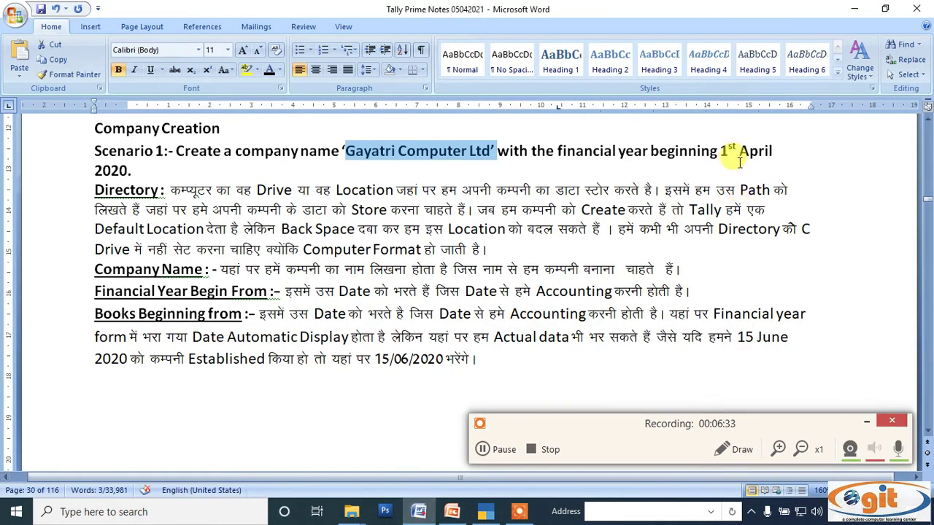
pyautogui.moveTo(721, 151); pyautogui.dragTo(774, 152)
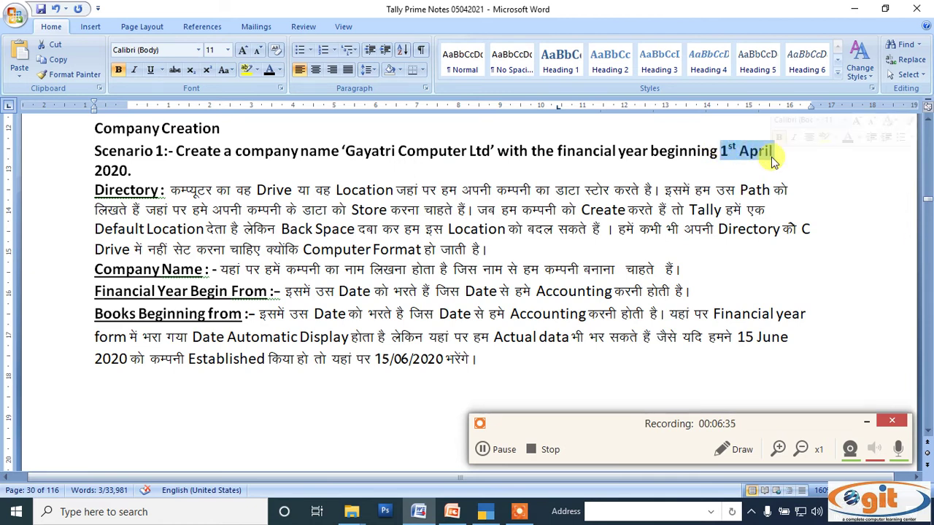
pyautogui.click(485, 512)
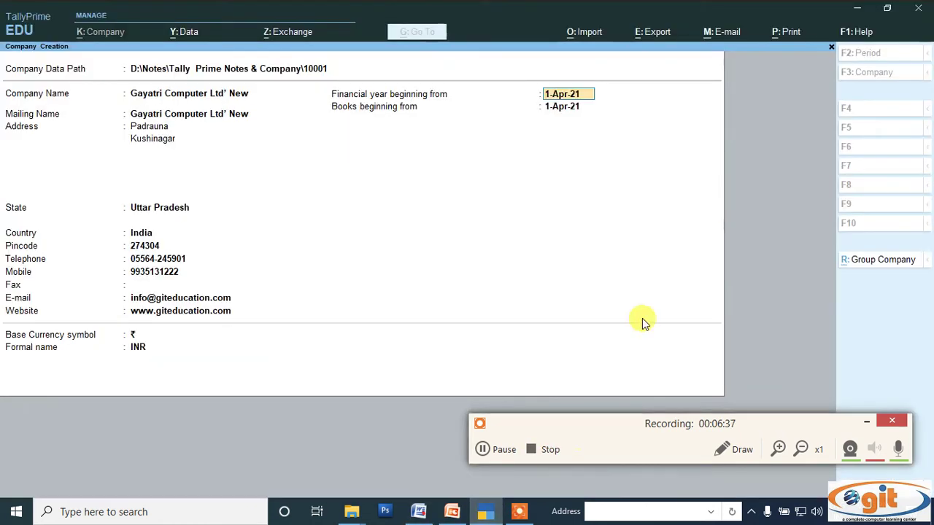
# Set financial year and books beginning to 1-Apr-20, correcting a mistaken 1-Jun-20 books date
pyautogui.write('01-04-2020')
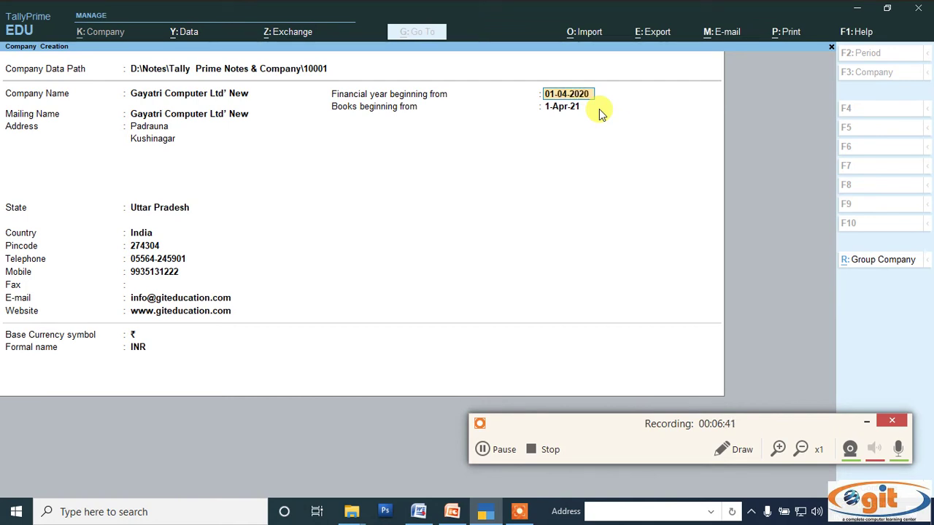
pyautogui.press('Return')
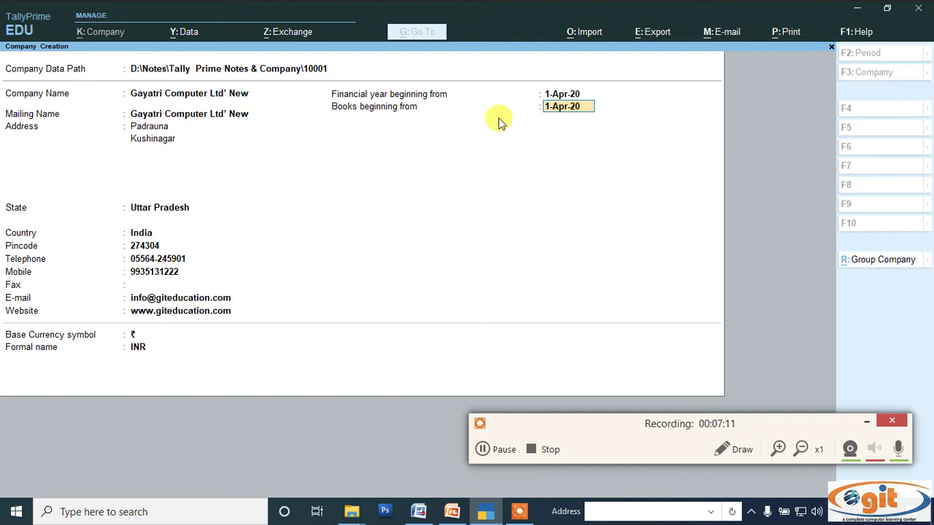
pyautogui.write('01-06-')
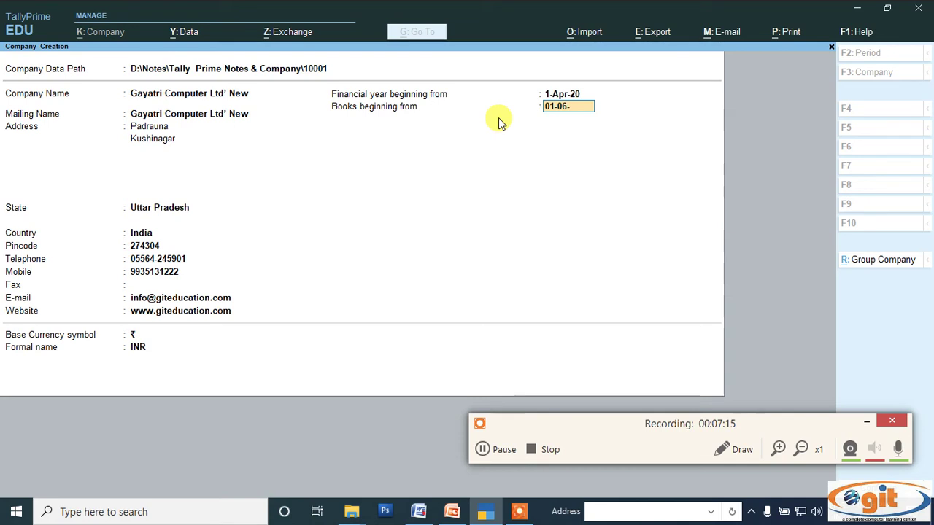
pyautogui.write('2020')
pyautogui.press('Return')
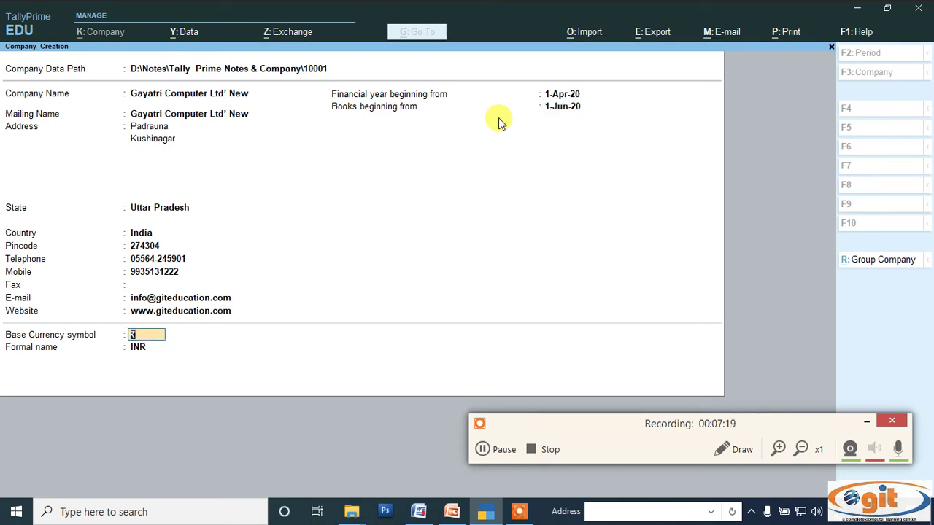
pyautogui.press('BackSpace')
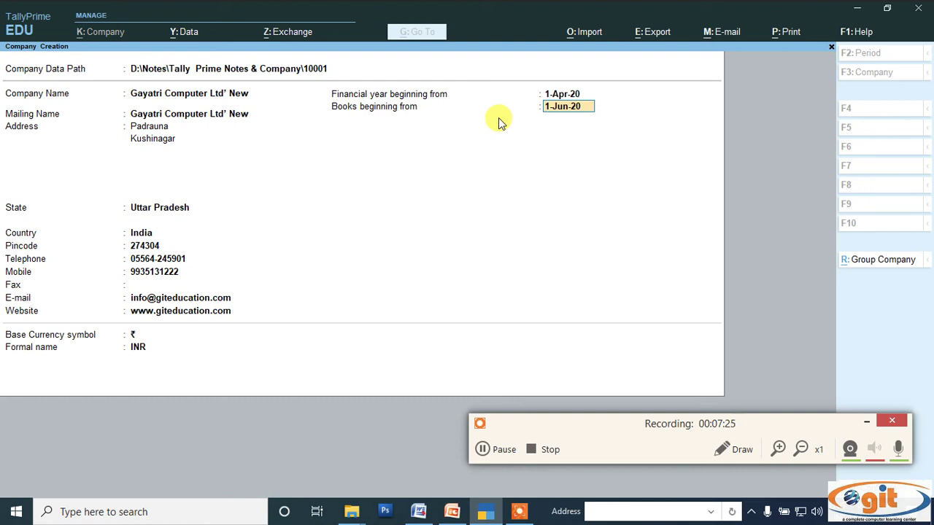
pyautogui.write('01-04')
pyautogui.press('Return')
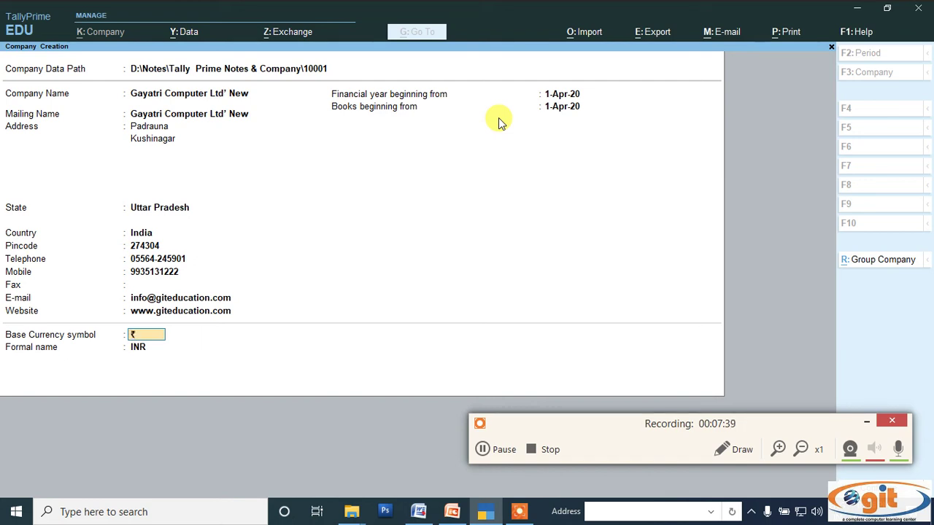
# Accept the ₹ (INR) currency defaults to reach the Accept confirmation
pyautogui.press('Return')
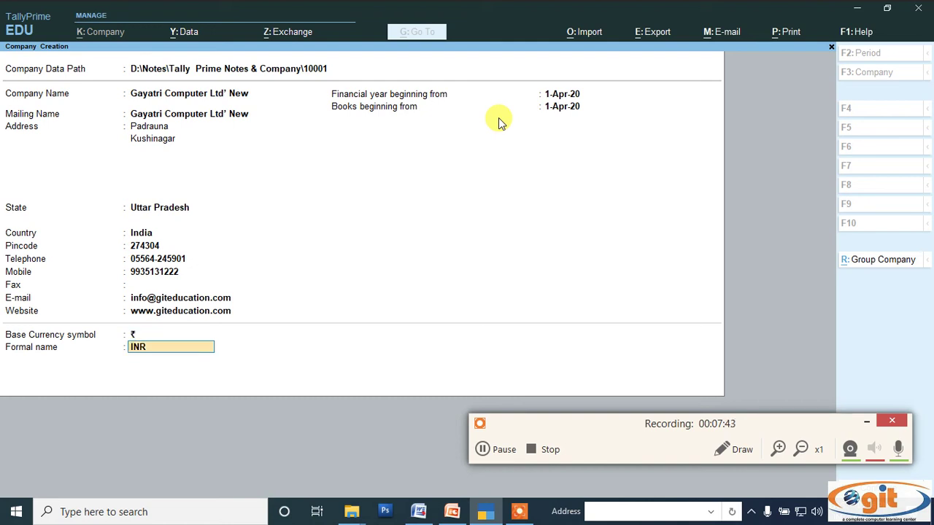
pyautogui.press('Return')
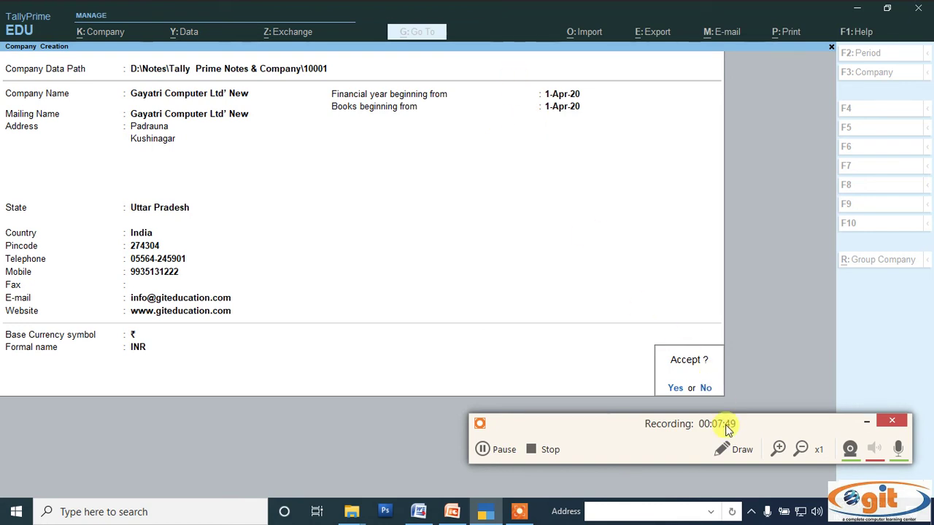
pyautogui.click(731, 449)
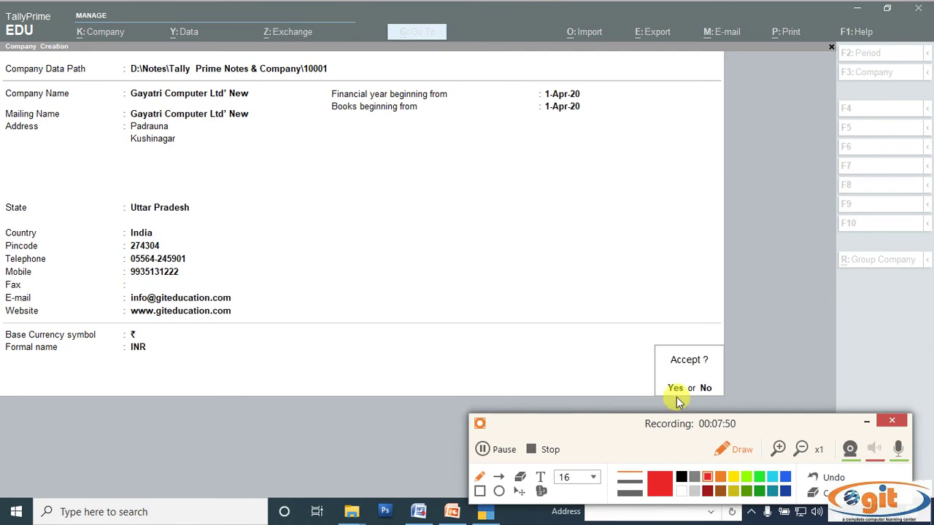
# Answer Yes at the Accept prompt to create Gayatri Computer Ltd' New
pyautogui.moveTo(674, 395)
pyautogui.mouseDown()
pyautogui.moveTo(667, 390)
pyautogui.moveTo(680, 384)
pyautogui.moveTo(689, 391)
pyautogui.moveTo(680, 403)
pyautogui.mouseUp()
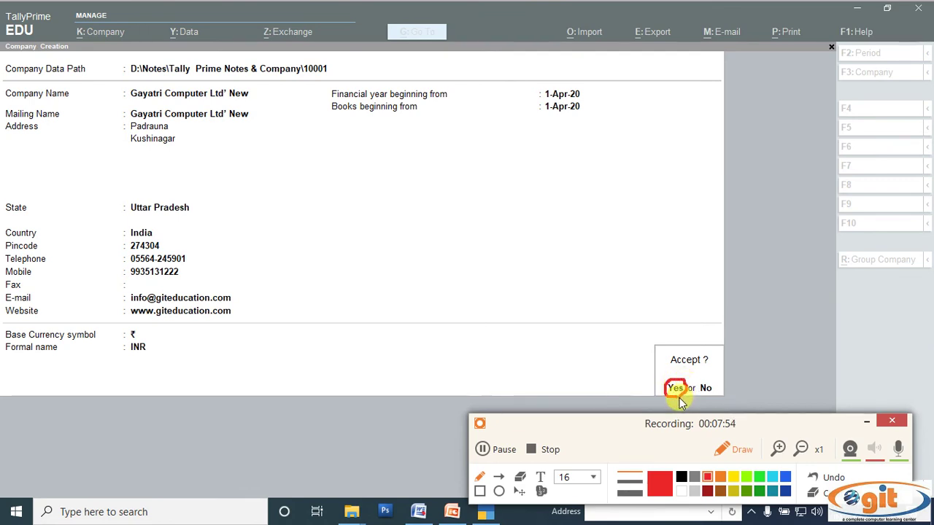
pyautogui.click(734, 451)
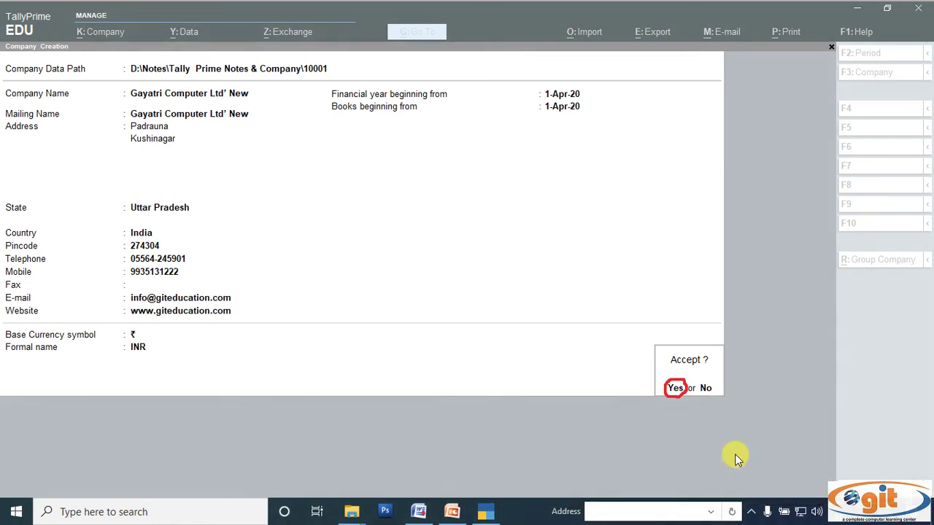
pyautogui.click(675, 387)
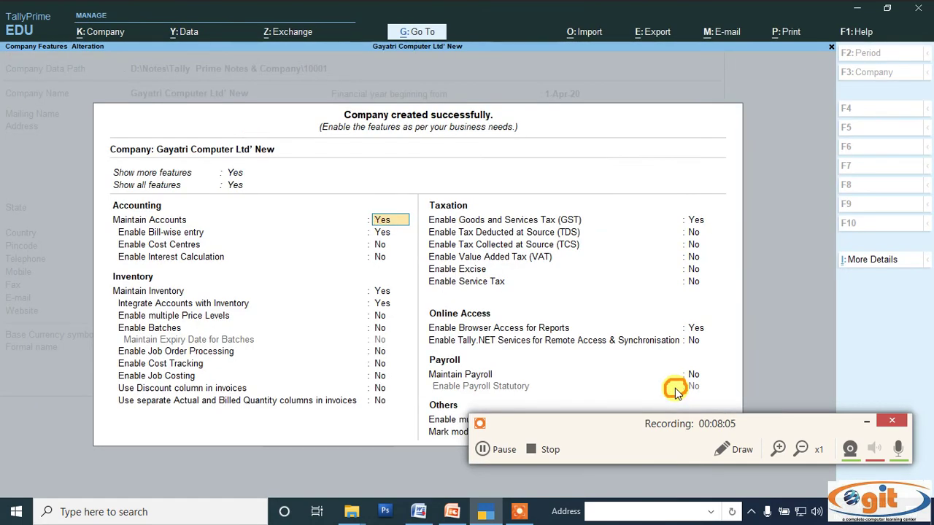
pyautogui.click(737, 449)
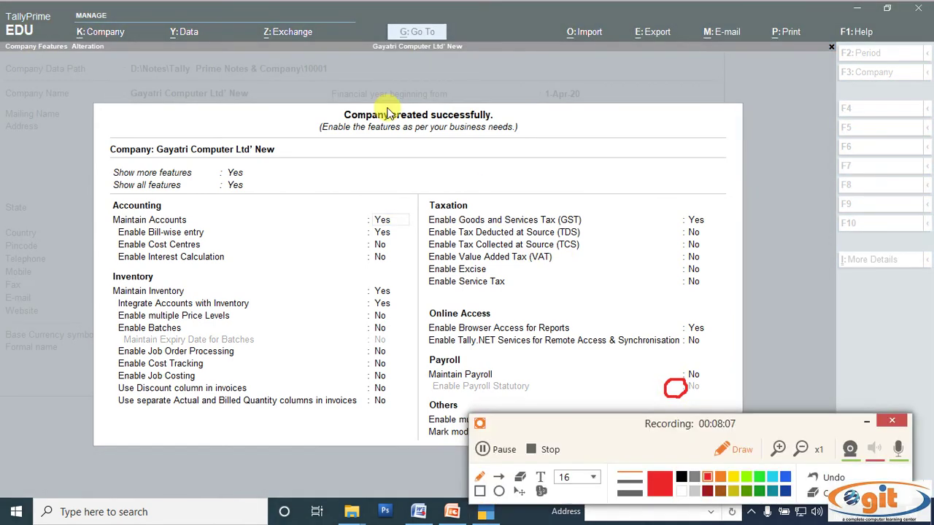
# Quit Company Features without changes, confirming with Y, to land on the Gateway of Tally
pyautogui.moveTo(350, 142)
pyautogui.mouseDown()
pyautogui.moveTo(321, 143)
pyautogui.moveTo(308, 120)
pyautogui.moveTo(521, 107)
pyautogui.moveTo(523, 142)
pyautogui.moveTo(344, 145)
pyautogui.mouseUp()
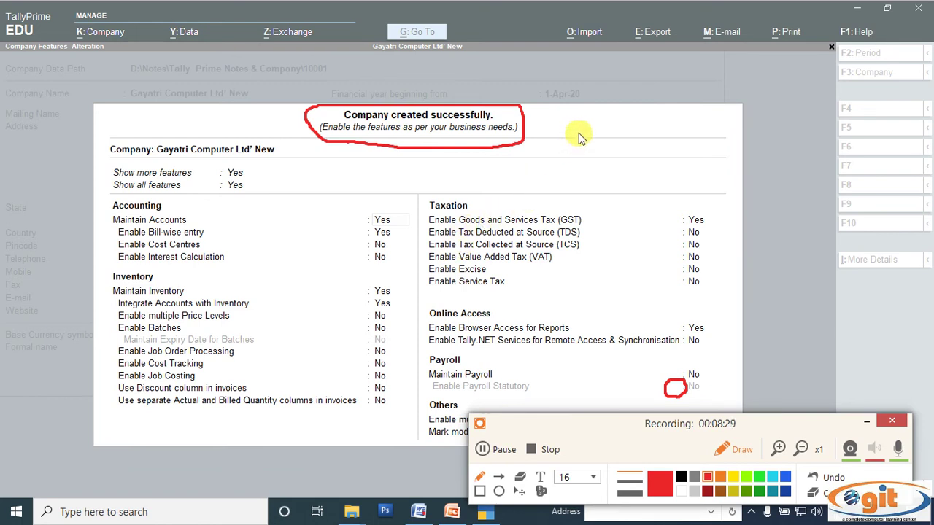
pyautogui.moveTo(579, 137)
pyautogui.mouseDown()
pyautogui.moveTo(583, 158)
pyautogui.moveTo(599, 156)
pyautogui.moveTo(584, 146)
pyautogui.moveTo(598, 146)
pyautogui.moveTo(593, 131)
pyautogui.moveTo(604, 129)
pyautogui.mouseUp()
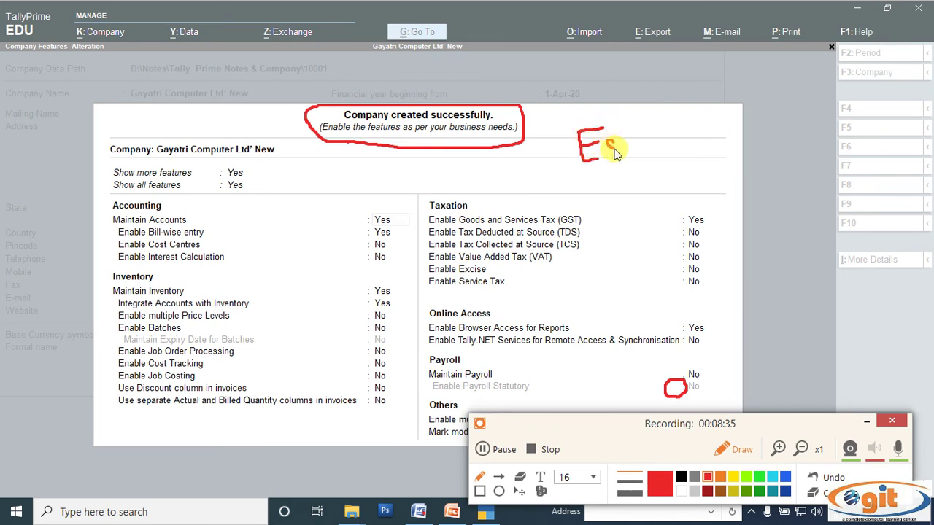
pyautogui.moveTo(615, 162)
pyautogui.mouseDown()
pyautogui.moveTo(605, 160)
pyautogui.moveTo(627, 142)
pyautogui.moveTo(632, 154)
pyautogui.mouseUp()
pyautogui.moveTo(568, 115)
pyautogui.mouseDown()
pyautogui.moveTo(573, 181)
pyautogui.moveTo(652, 171)
pyautogui.moveTo(628, 107)
pyautogui.moveTo(568, 115)
pyautogui.mouseUp()
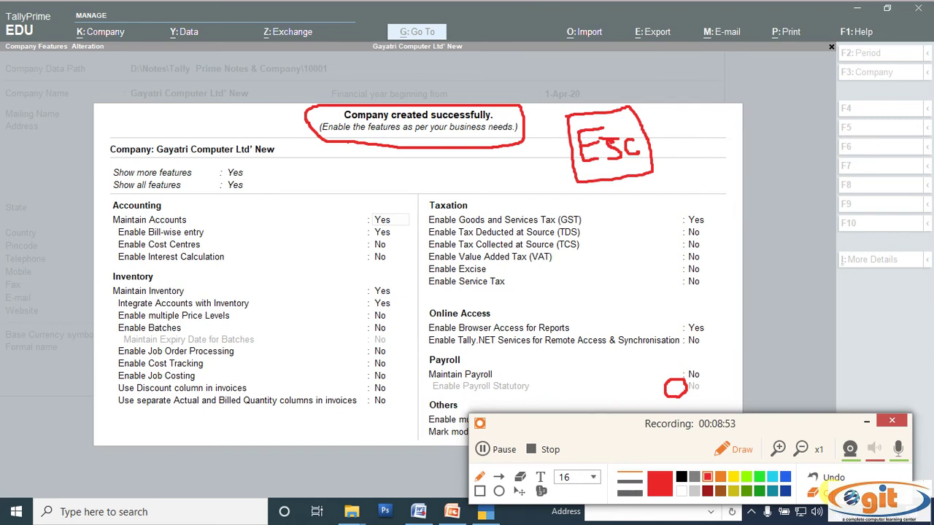
pyautogui.click(813, 492)
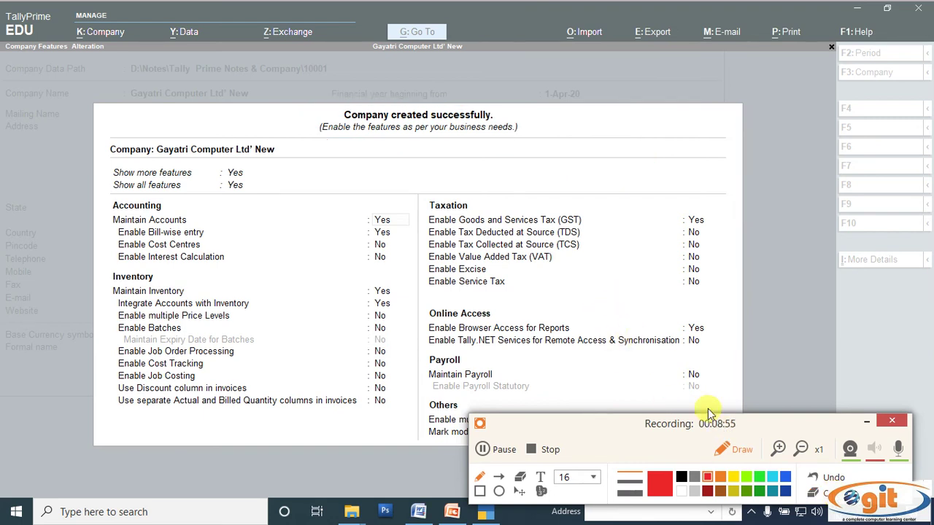
pyautogui.click(739, 451)
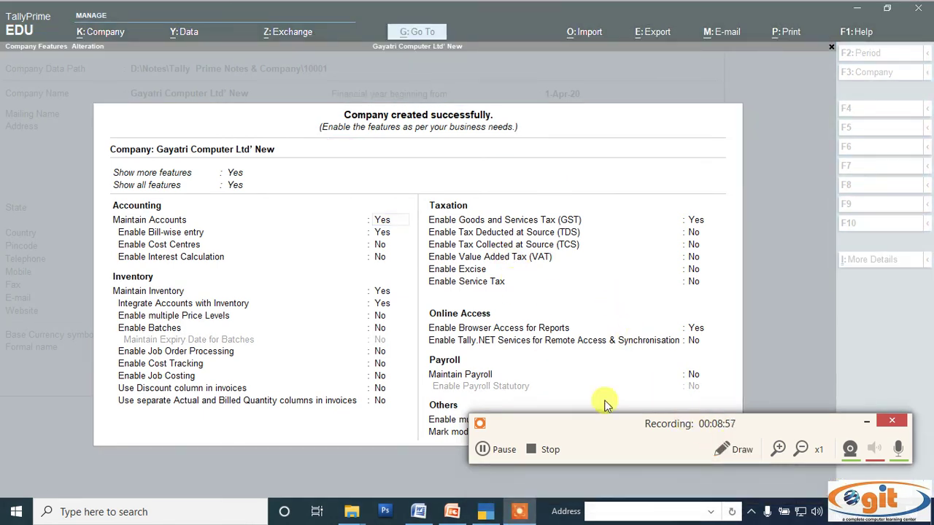
pyautogui.moveTo(595, 460); pyautogui.dragTo(621, 467)
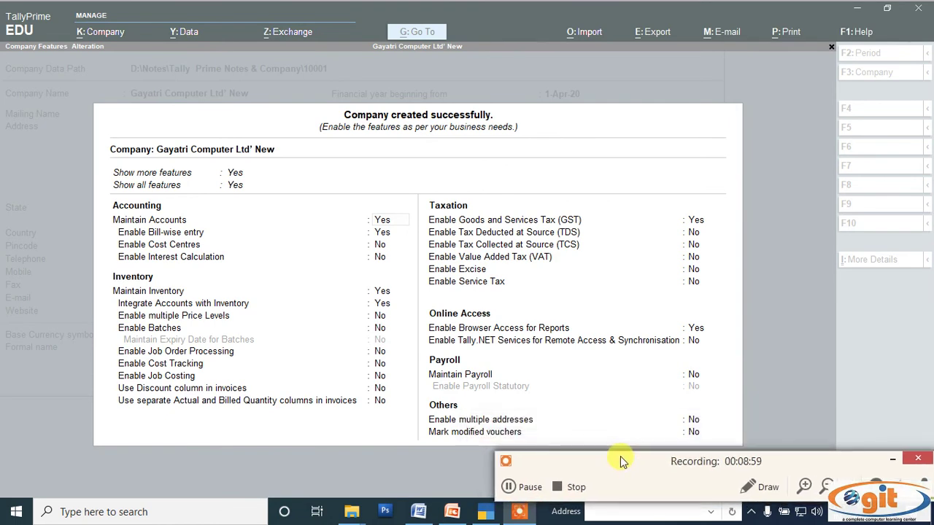
pyautogui.click(296, 225)
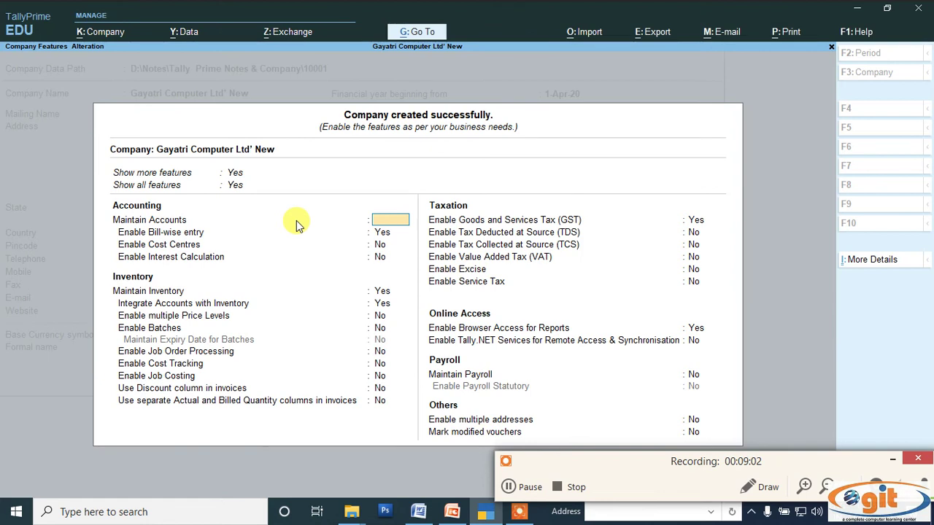
pyautogui.press('Escape')
pyautogui.press('y')
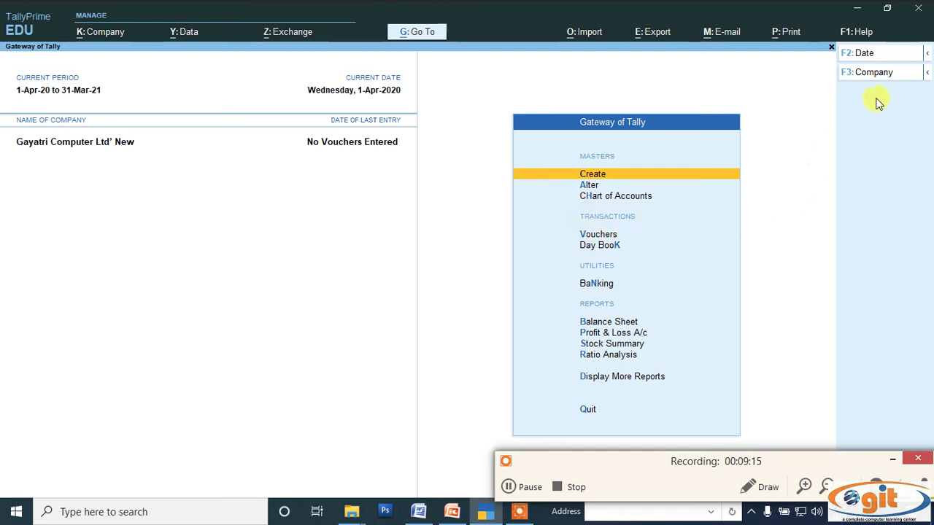
# From the company list, choose to alter Gayatri Computer Ltd' New
pyautogui.click(884, 74)
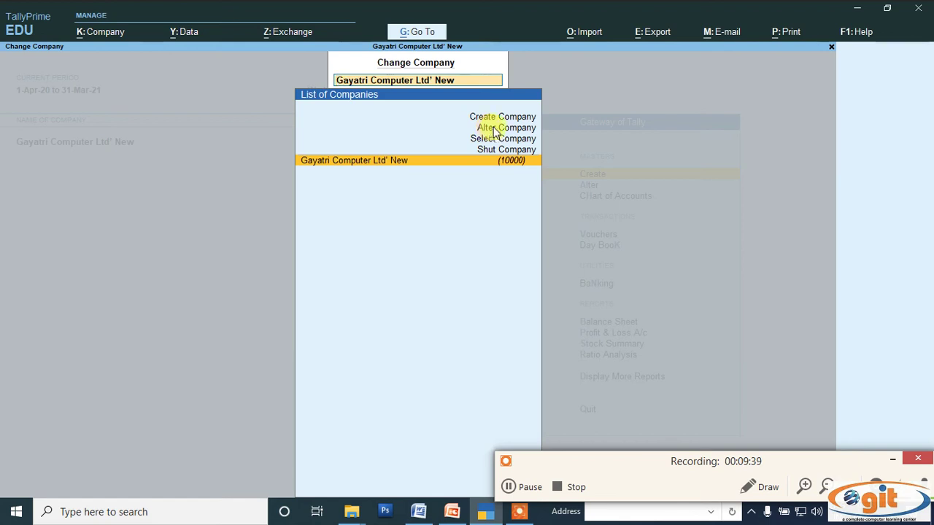
pyautogui.click(496, 129)
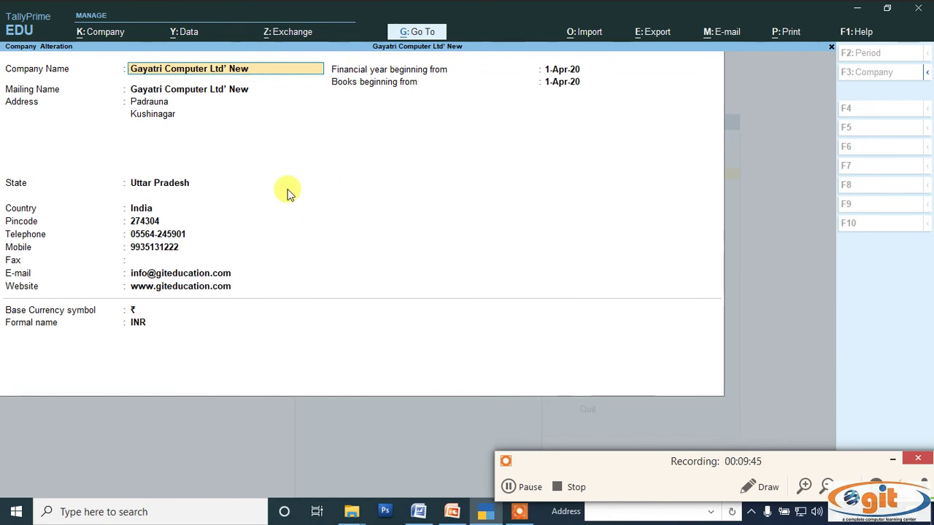
# Change the address lines to 'Near Railway Station' and 'Padrauna Kushinagar'
pyautogui.press('Return')
pyautogui.press('Return')
pyautogui.press('Return')
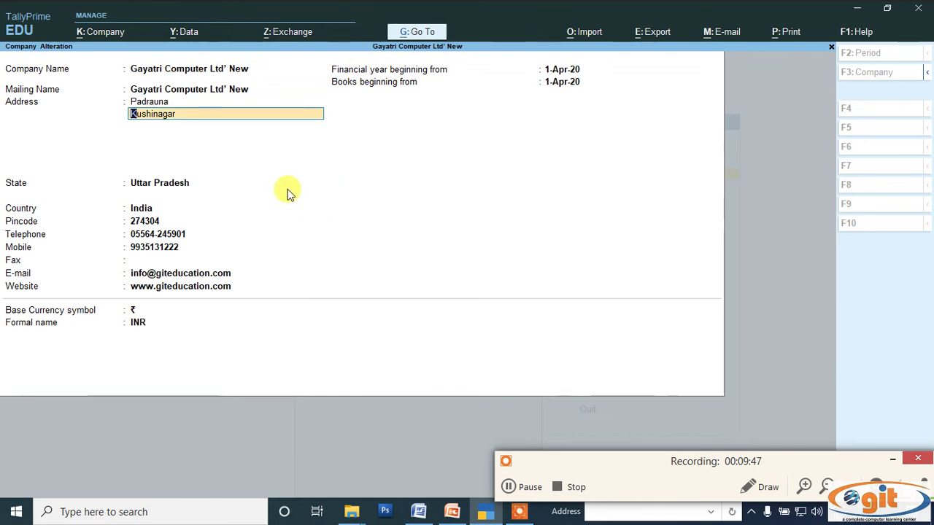
pyautogui.press('Up')
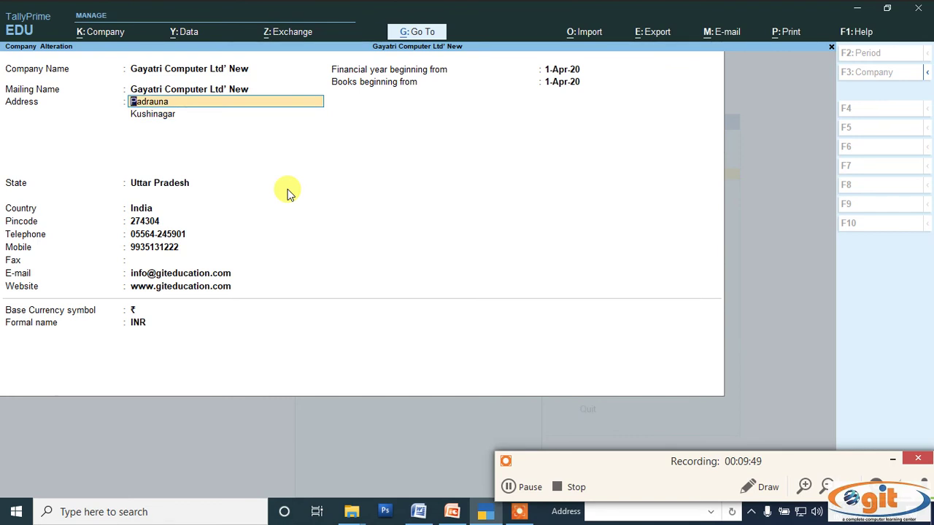
pyautogui.write('Near Railway Station')
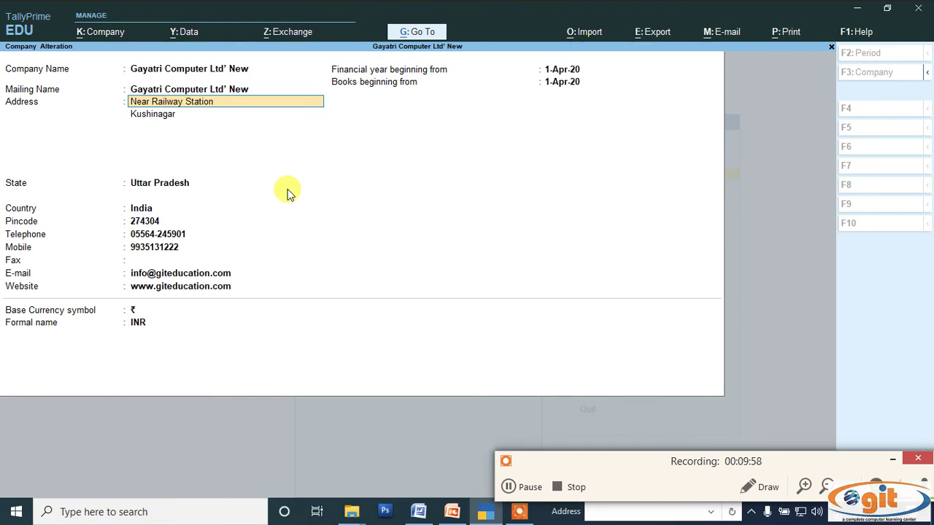
pyautogui.press('Return')
pyautogui.write('Padrauna')
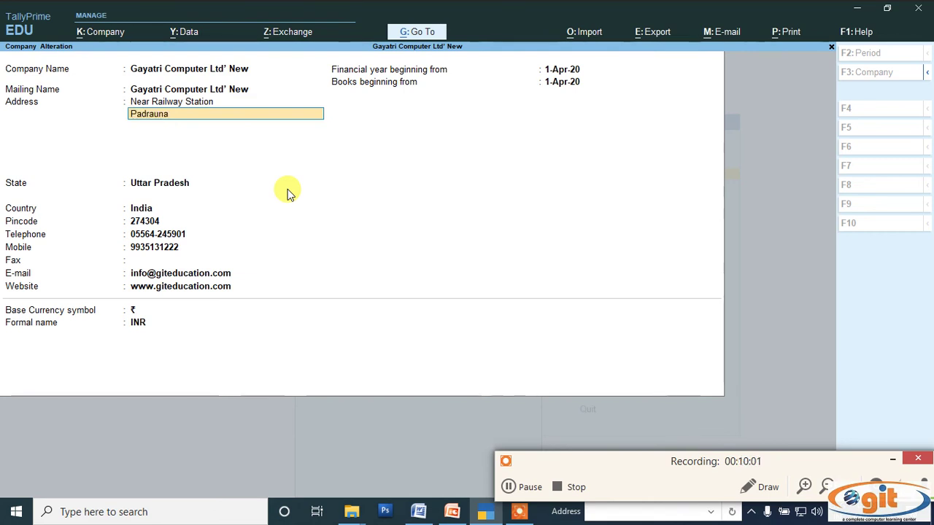
pyautogui.write(' Kushinagar')
pyautogui.press('Return')
pyautogui.press('Return')
pyautogui.press('Return')
pyautogui.press('Return')
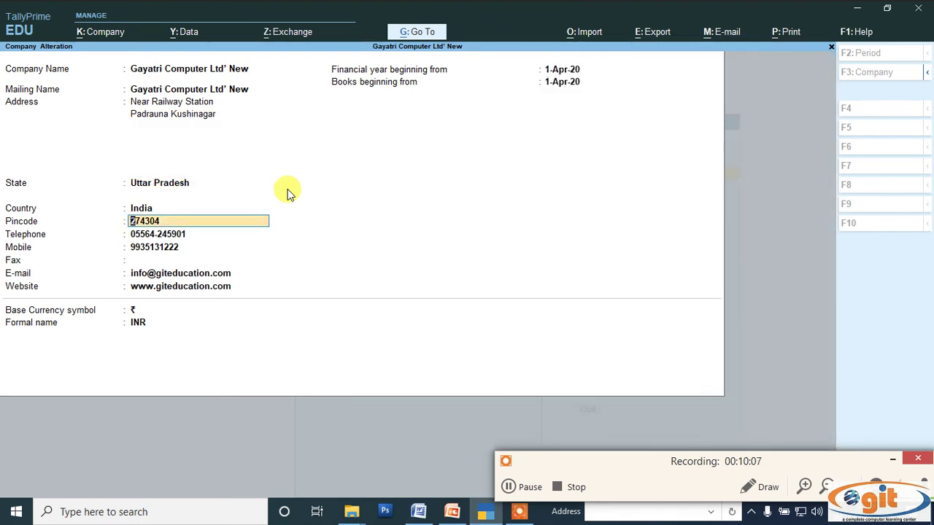
# Replace the old telephone number with the new one and continue to the financial year fields
pyautogui.press('Return')
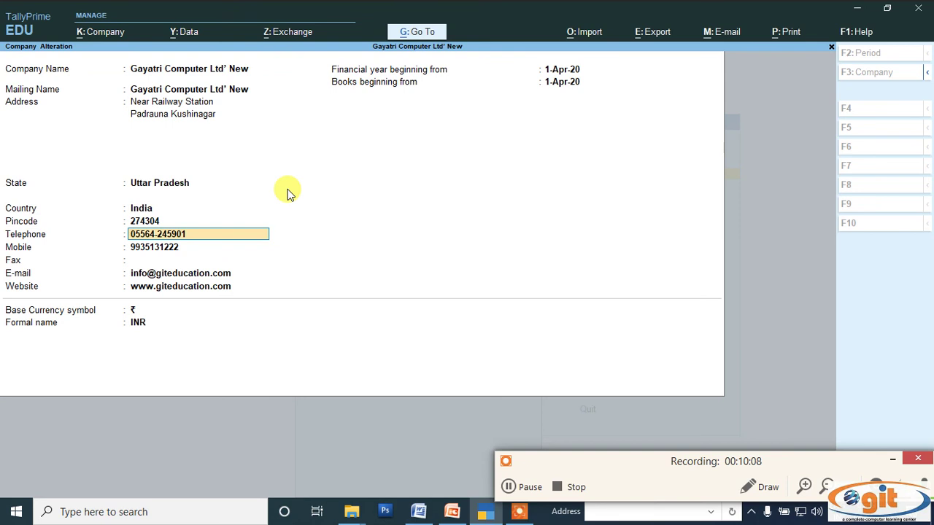
pyautogui.press('BackSpace')
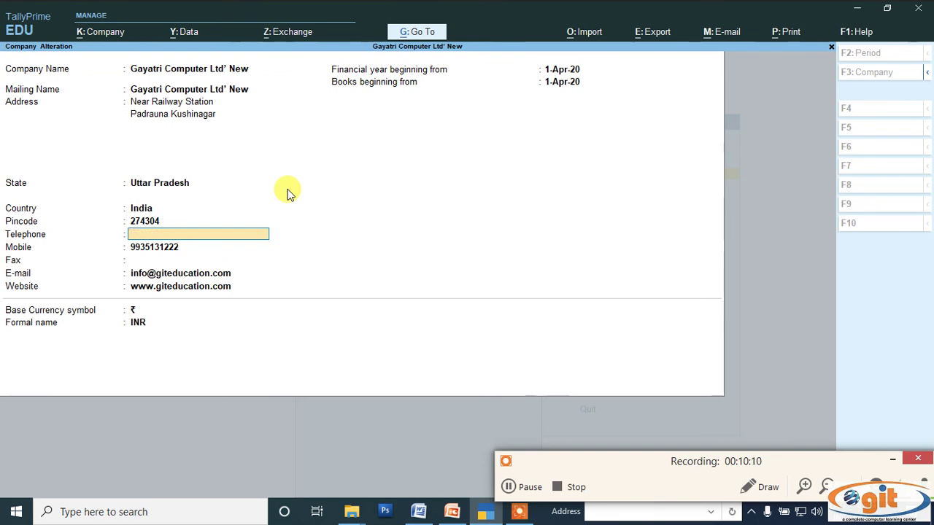
pyautogui.press('Return')
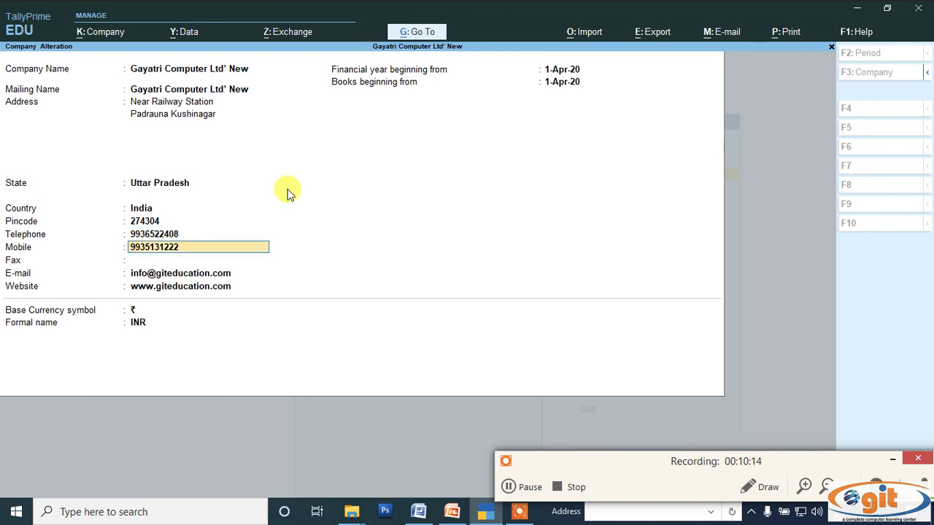
pyautogui.press('Return')
pyautogui.press('Return')
pyautogui.press('Return')
pyautogui.press('Return')
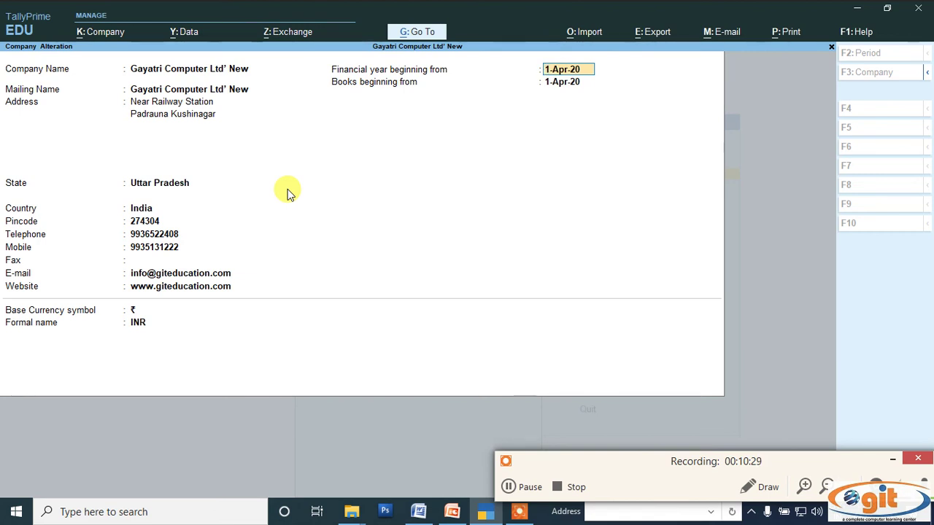
pyautogui.click(767, 495)
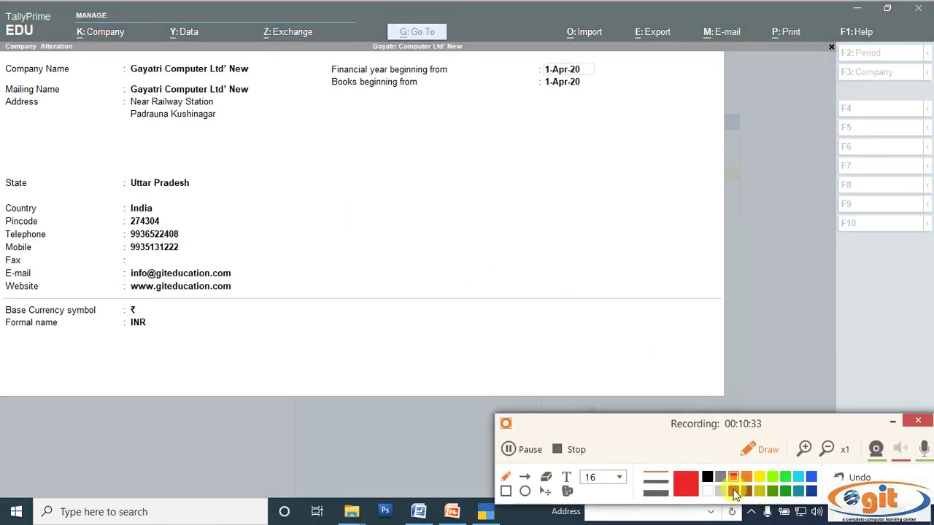
pyautogui.moveTo(429, 162)
pyautogui.mouseDown()
pyautogui.moveTo(423, 192)
pyautogui.moveTo(443, 195)
pyautogui.mouseUp()
pyautogui.moveTo(456, 155)
pyautogui.mouseDown()
pyautogui.moveTo(461, 187)
pyautogui.moveTo(468, 165)
pyautogui.moveTo(496, 173)
pyautogui.moveTo(502, 146)
pyautogui.moveTo(531, 167)
pyautogui.mouseUp()
pyautogui.moveTo(568, 155)
pyautogui.mouseDown()
pyautogui.moveTo(595, 150)
pyautogui.moveTo(586, 162)
pyautogui.mouseUp()
pyautogui.moveTo(610, 132)
pyautogui.mouseDown()
pyautogui.moveTo(616, 162)
pyautogui.moveTo(638, 159)
pyautogui.moveTo(632, 146)
pyautogui.mouseUp()
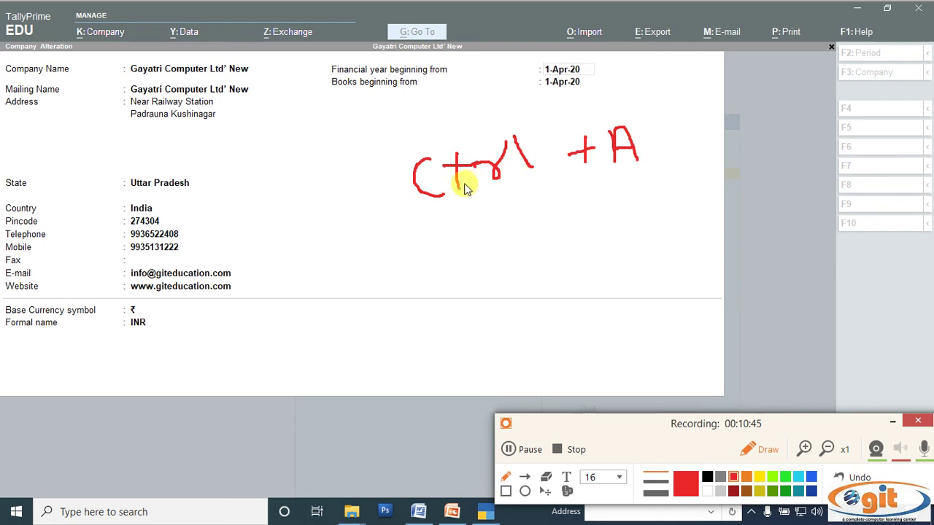
pyautogui.moveTo(431, 205)
pyautogui.mouseDown()
pyautogui.moveTo(645, 188)
pyautogui.moveTo(657, 139)
pyautogui.moveTo(605, 125)
pyautogui.moveTo(428, 136)
pyautogui.moveTo(394, 183)
pyautogui.moveTo(400, 208)
pyautogui.moveTo(445, 208)
pyautogui.mouseUp()
pyautogui.moveTo(508, 177)
pyautogui.mouseDown()
pyautogui.moveTo(517, 139)
pyautogui.moveTo(544, 179)
pyautogui.mouseUp()
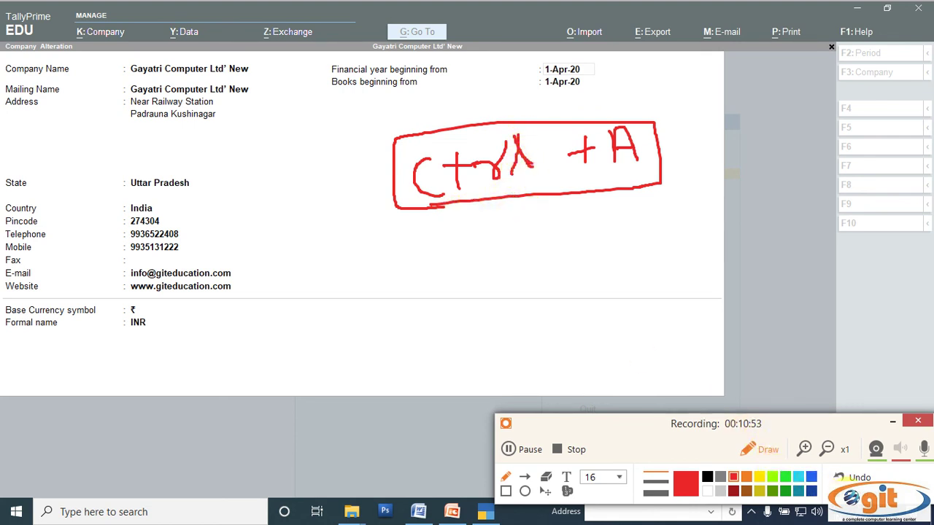
pyautogui.press('Escape')
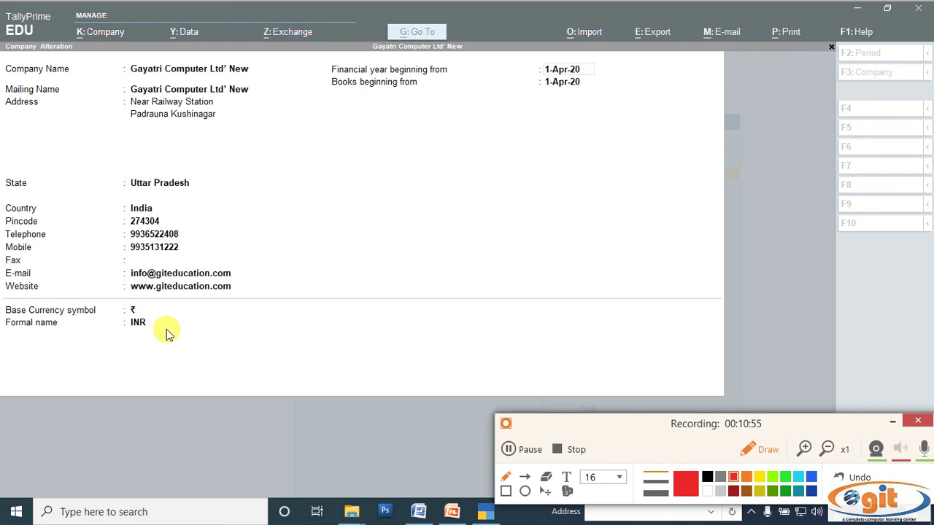
pyautogui.click(753, 446)
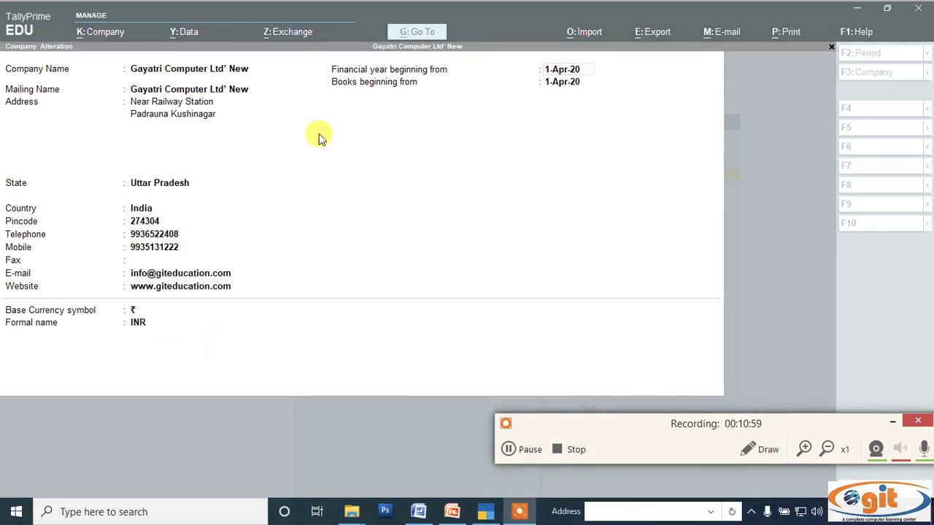
# Save the altered company details with Ctrl+A
pyautogui.hotkey('ctrl', 'a')
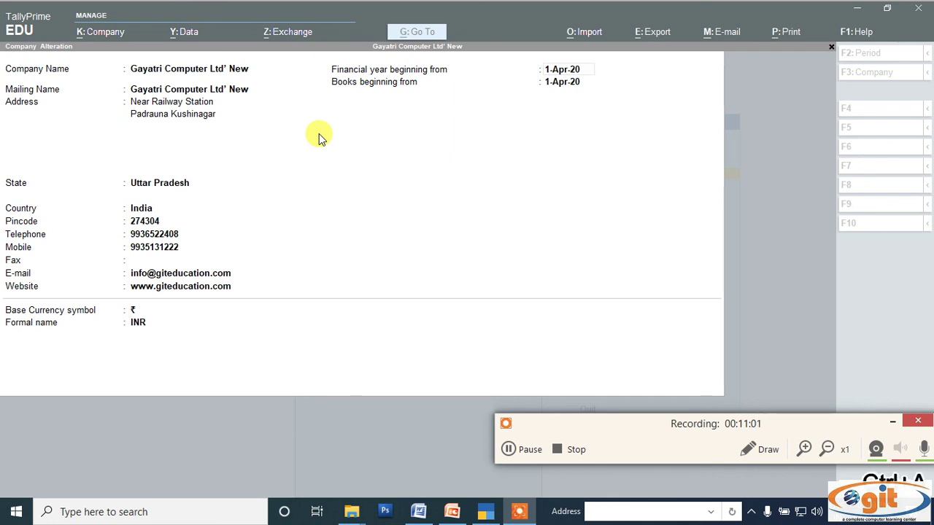
pyautogui.click(319, 141)
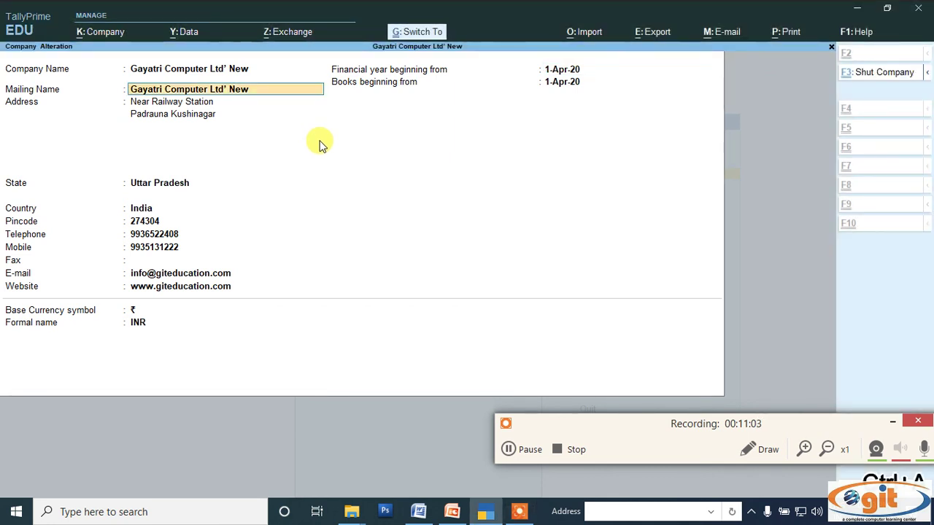
pyautogui.hotkey('ctrl', 'a')
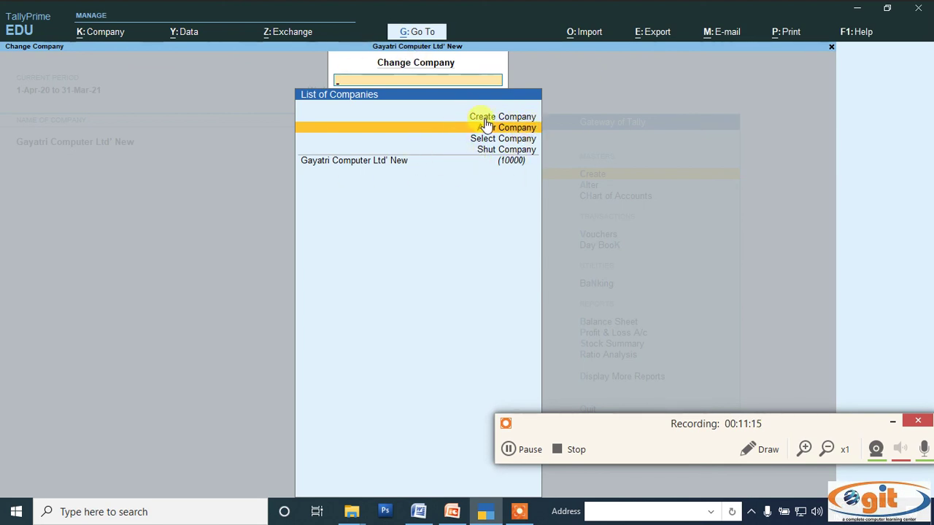
# Shut Gayatri Computer Ltd' New from the Shut Company list, confirming Yes
pyautogui.click(488, 155)
pyautogui.click(488, 156)
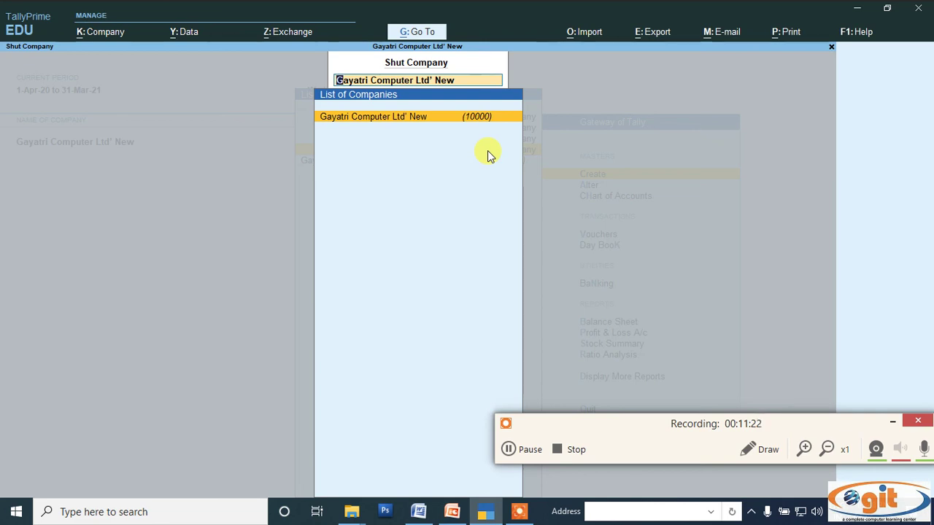
pyautogui.press('Return')
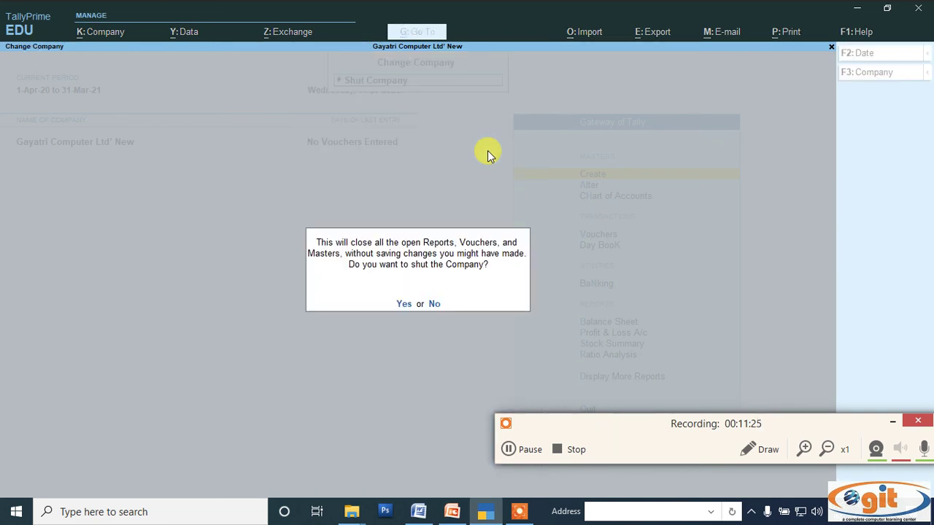
pyautogui.click(403, 304)
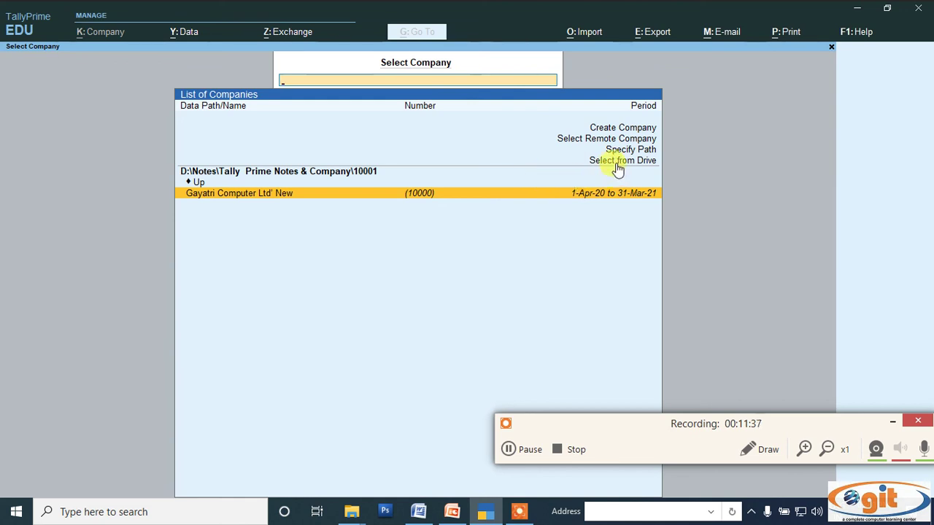
# Open Gayatri Computer Ltd' New, decline the shut prompt, then shut and reopen it via Ctrl+F3
pyautogui.click(360, 199)
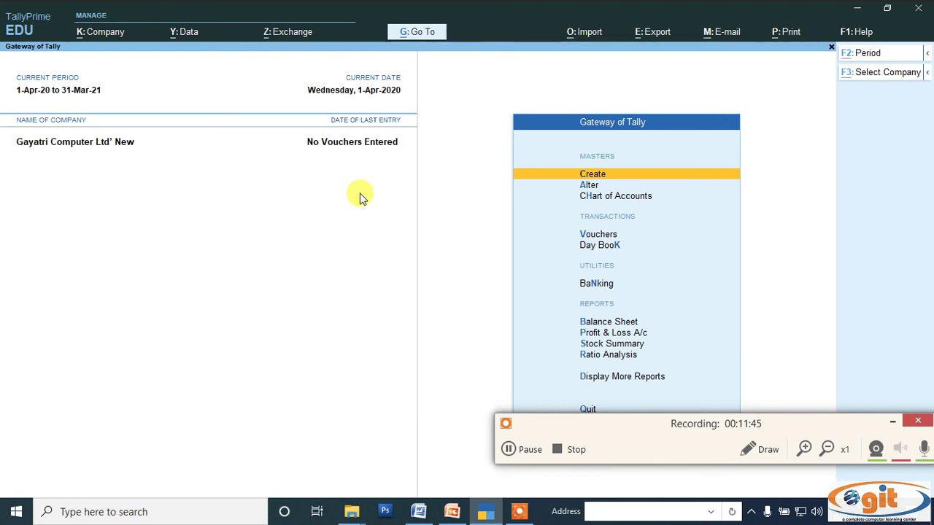
pyautogui.hotkey('alt', 'F1')
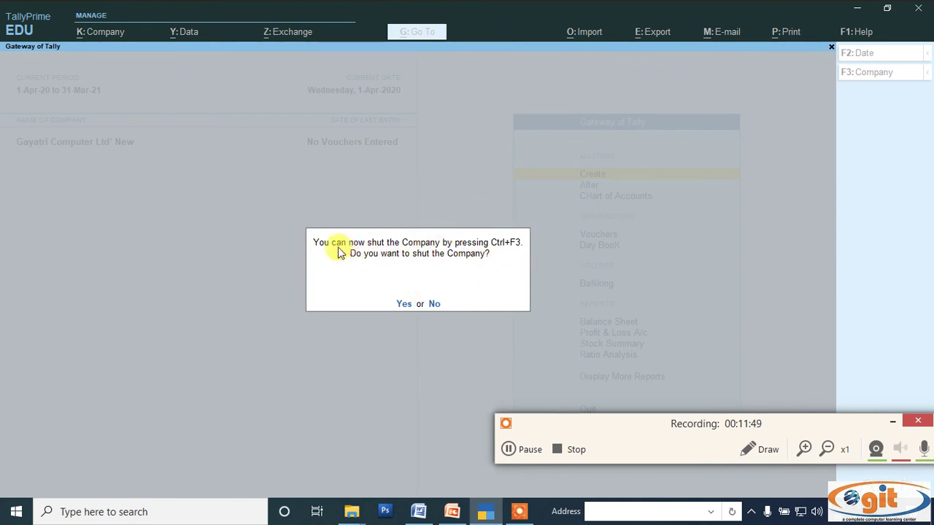
pyautogui.click(439, 303)
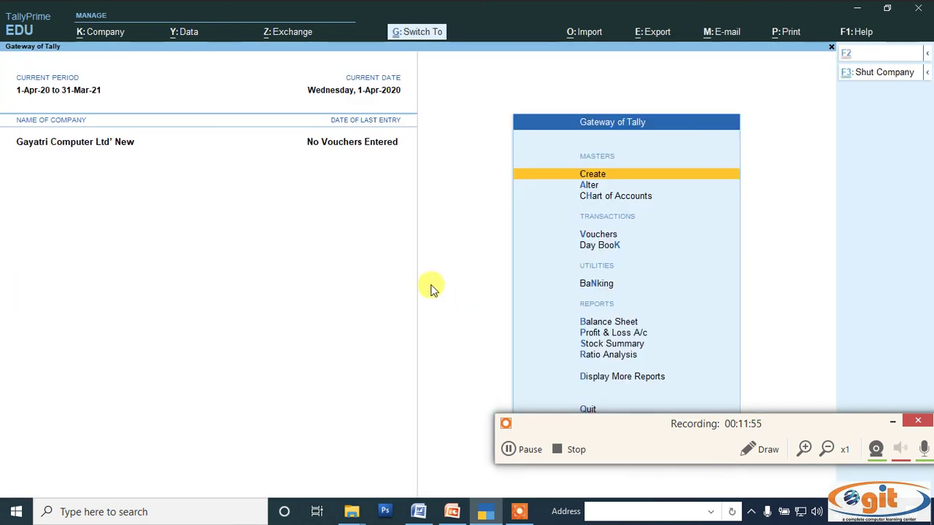
pyautogui.hotkey('ctrl', 'F3')
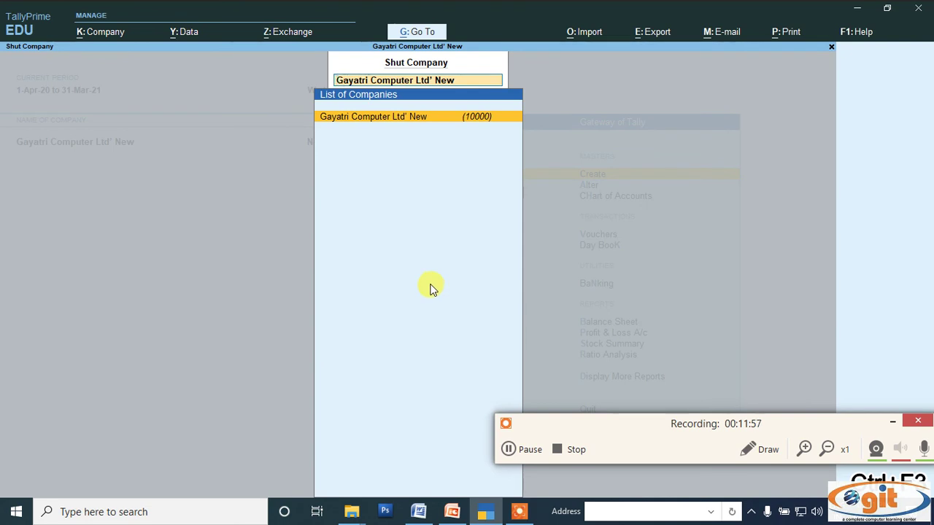
pyautogui.press('Return')
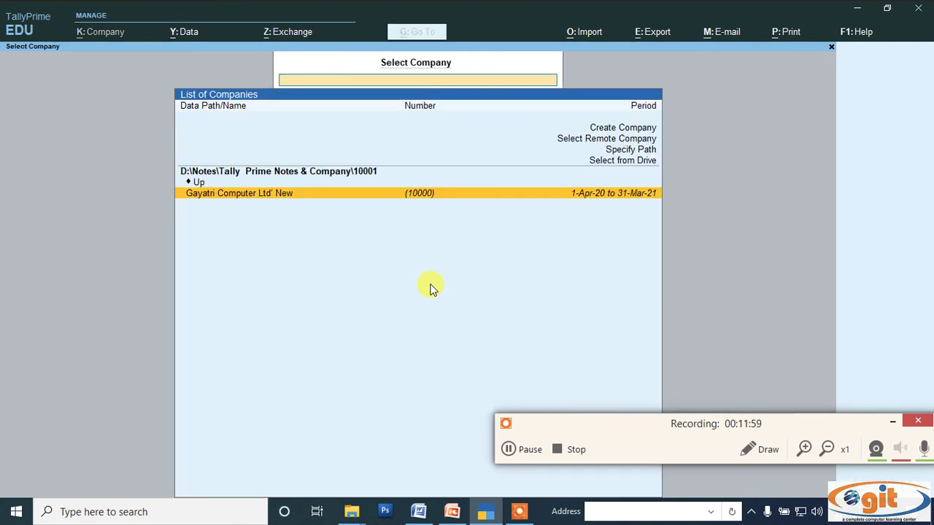
pyautogui.press('Return')
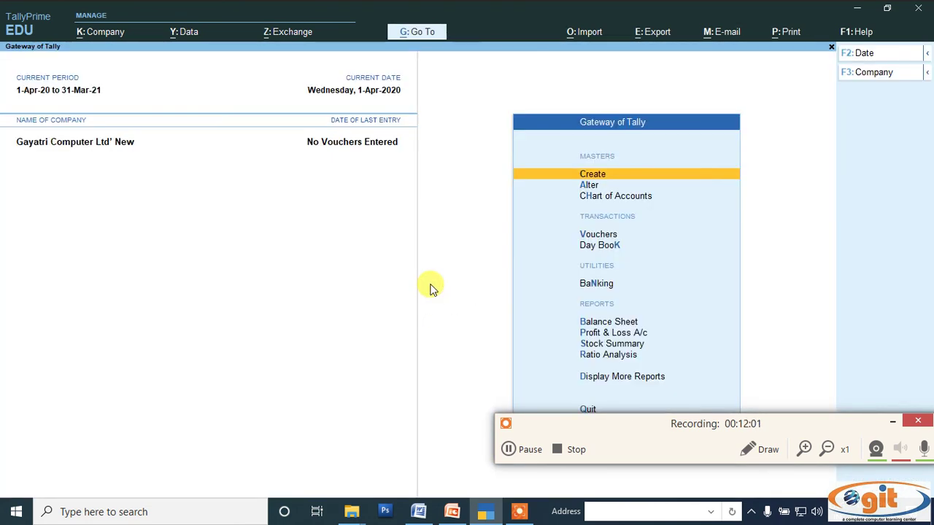
# Select and load Gayatri Computers Ltd from the parent data folder
pyautogui.click(890, 71)
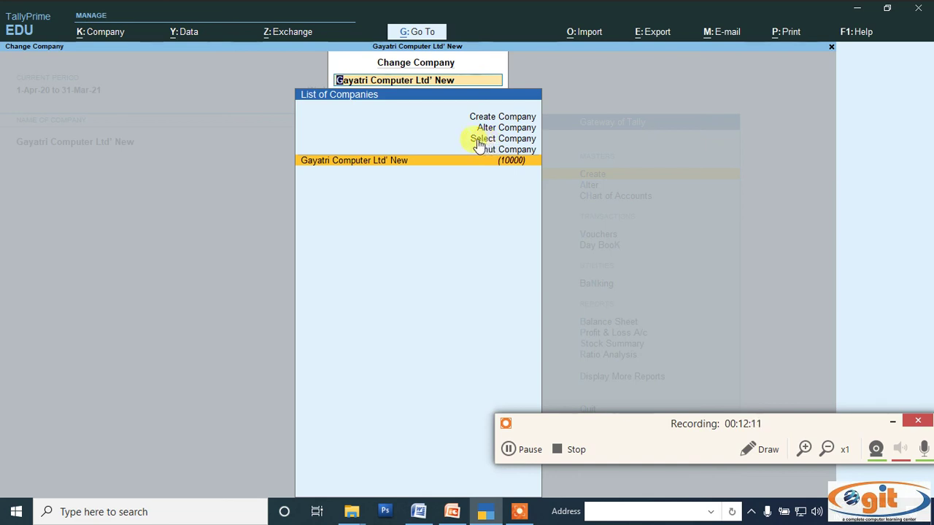
pyautogui.click(480, 139)
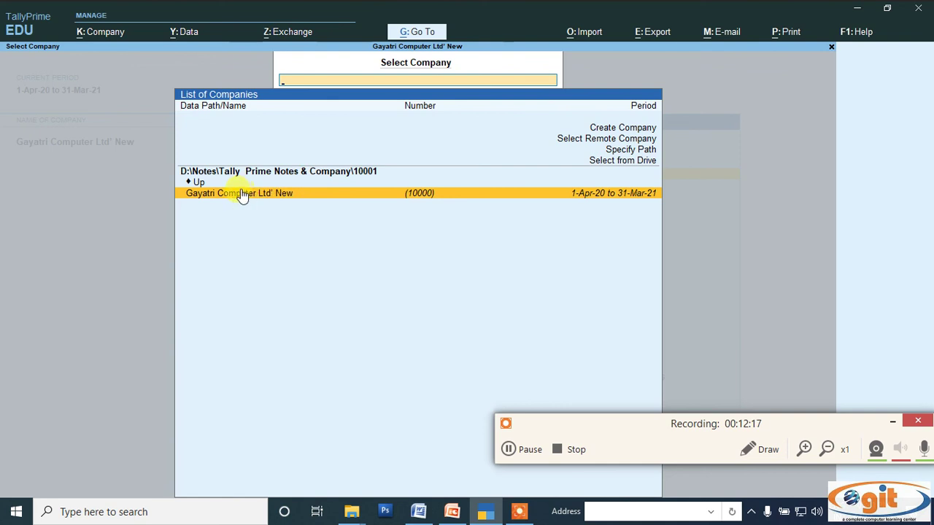
pyautogui.click(197, 183)
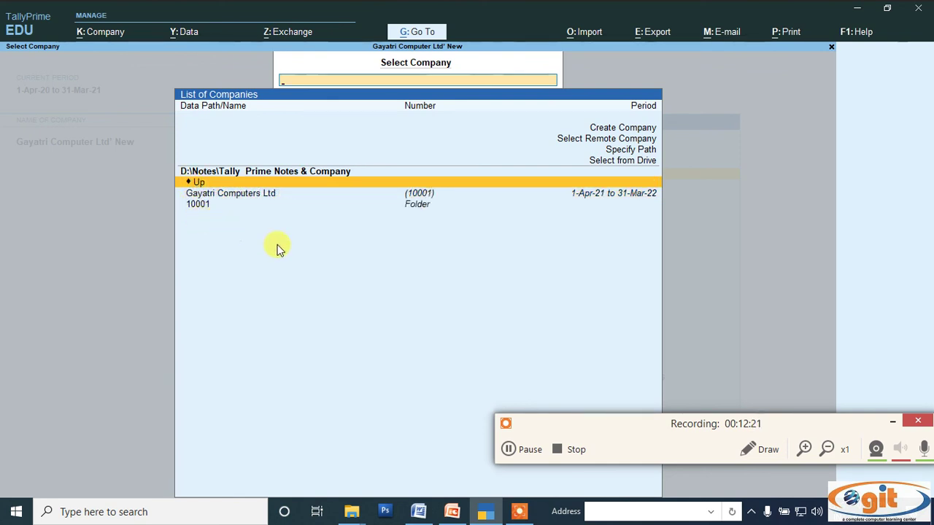
pyautogui.click(227, 196)
pyautogui.click(227, 196)
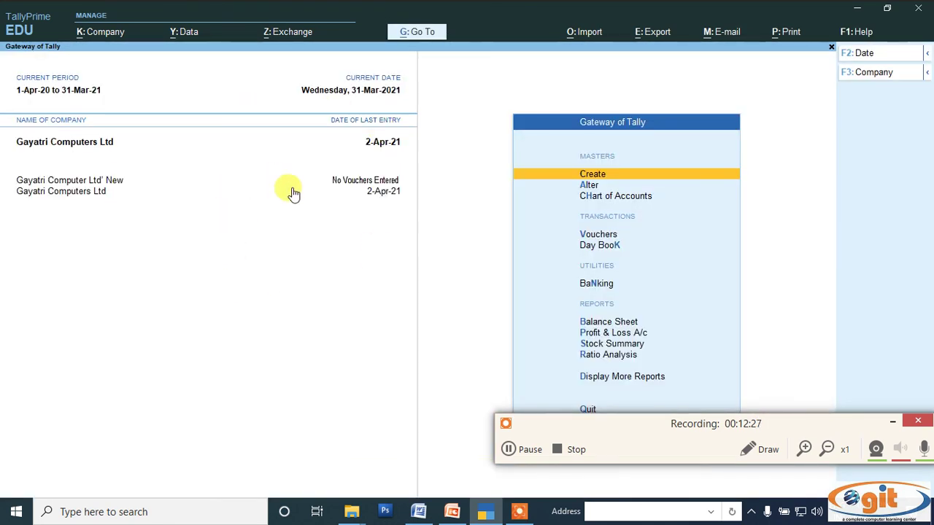
# Shut Gayatri Computers Ltd from the Shut Company list, then return to PowerPoint
pyautogui.click(876, 73)
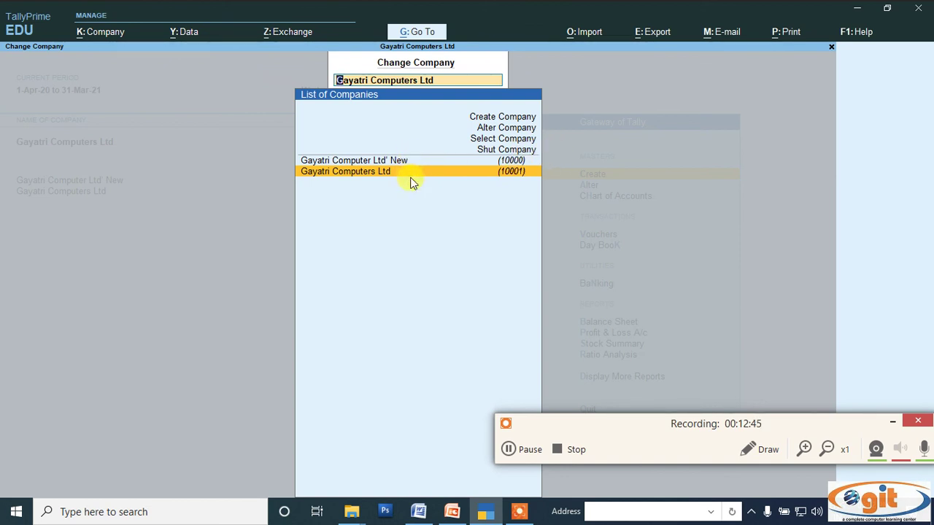
pyautogui.click(486, 152)
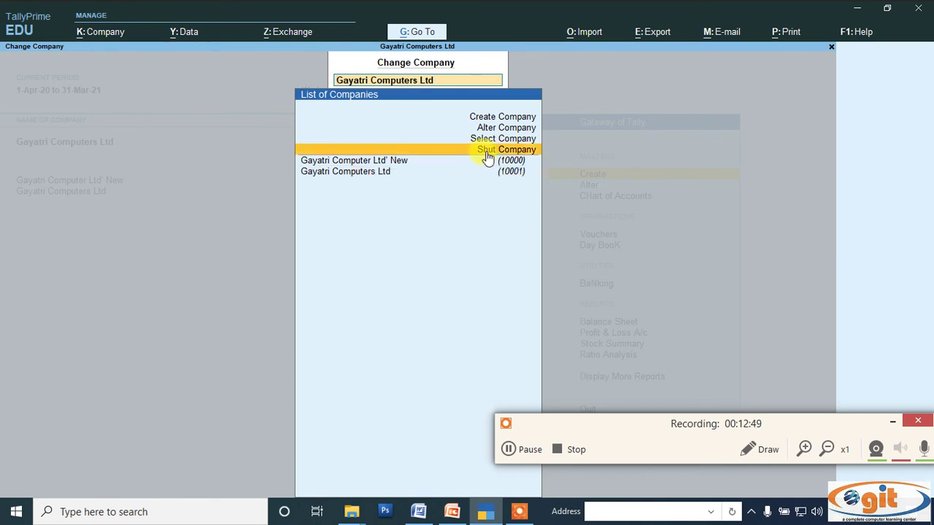
pyautogui.click(486, 154)
pyautogui.press('Up')
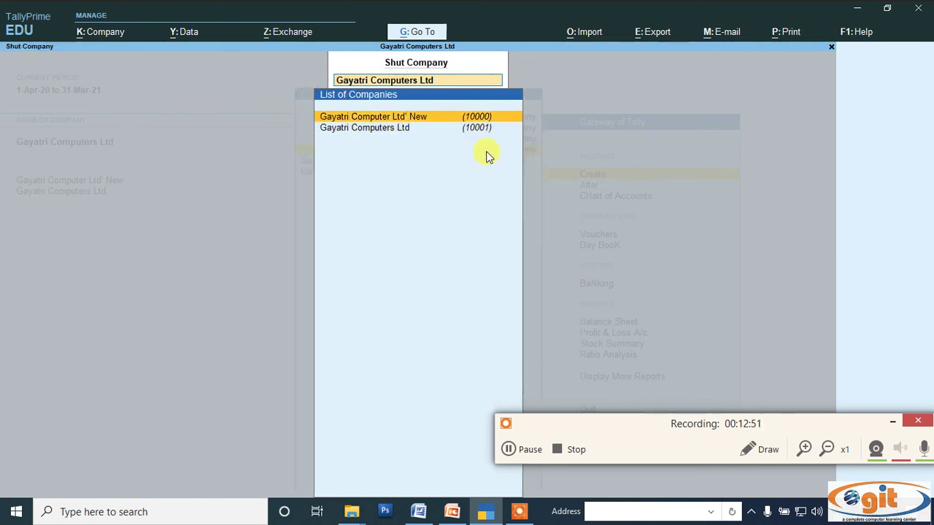
pyautogui.press('Down')
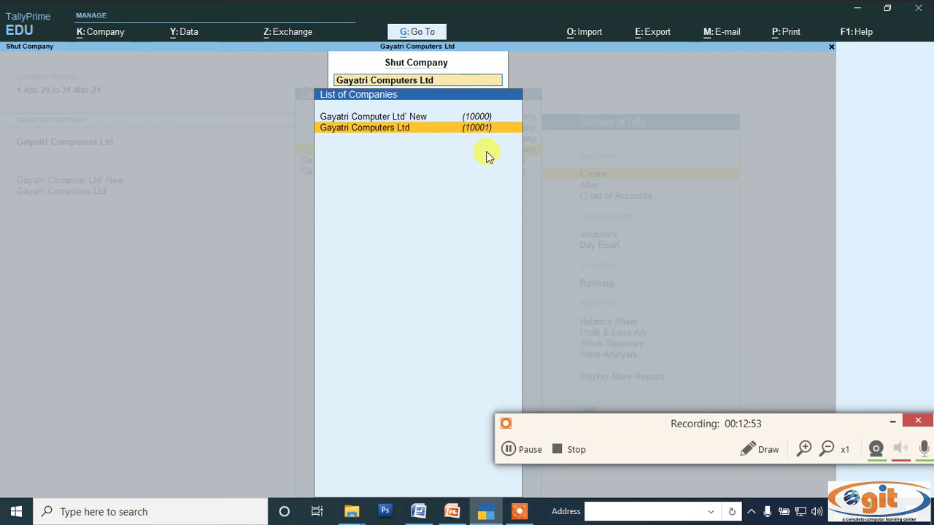
pyautogui.press('Return')
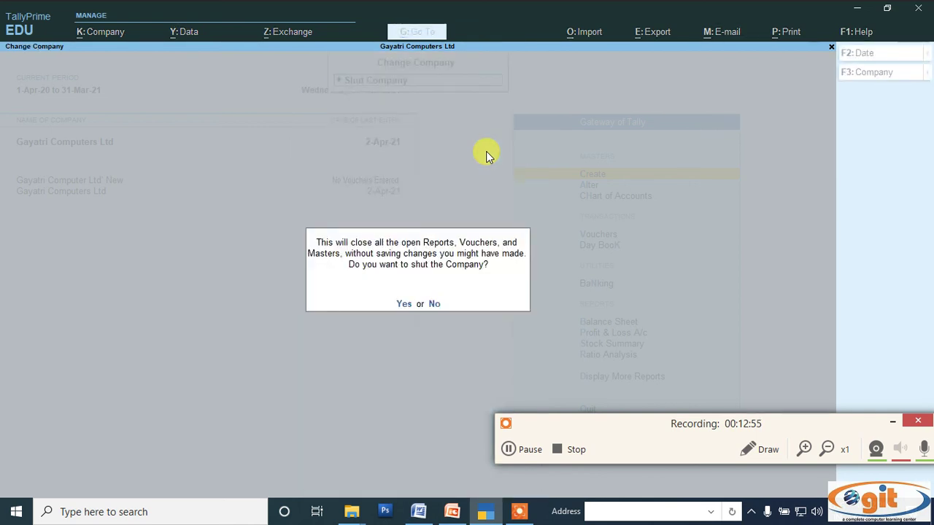
pyautogui.press('Return')
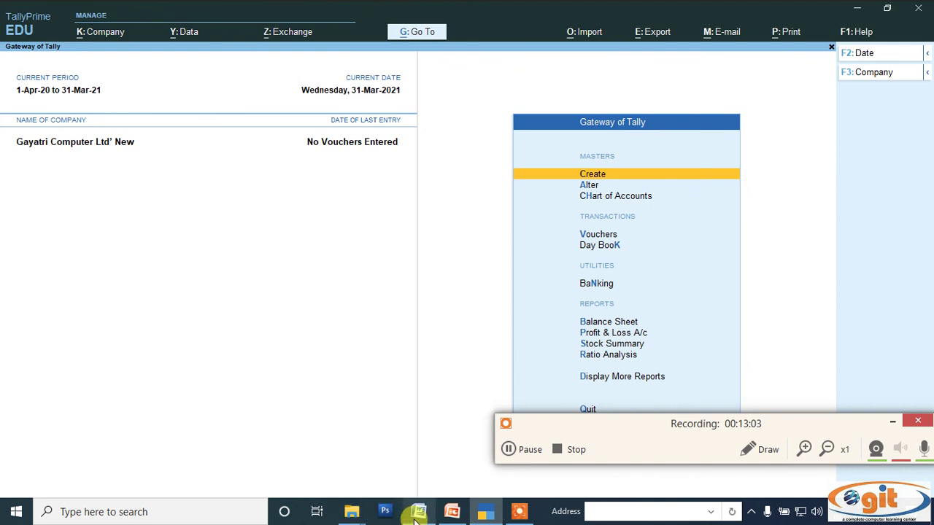
pyautogui.click(452, 514)
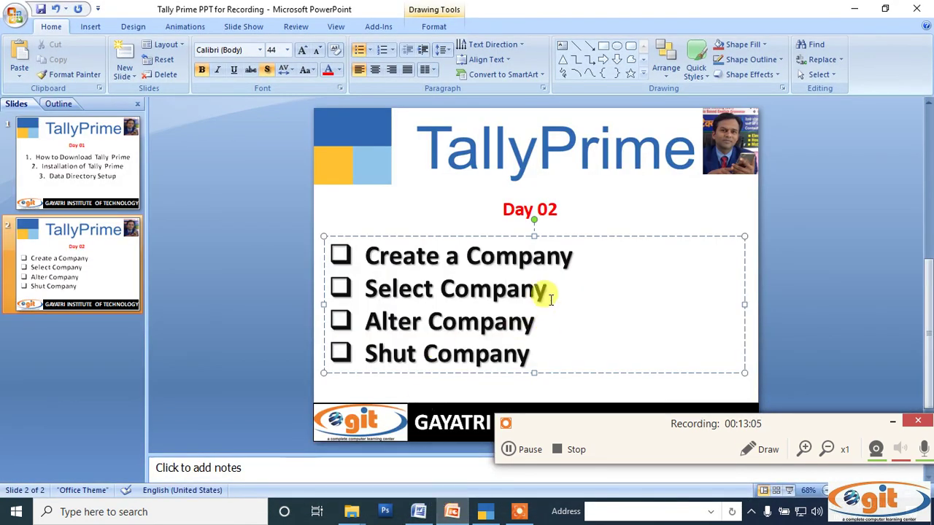
# Highlight the 'Create a Company' and 'Select Company' lines on the Day 02 slide
pyautogui.moveTo(364, 256); pyautogui.dragTo(573, 257)
pyautogui.moveTo(363, 286); pyautogui.dragTo(545, 286)
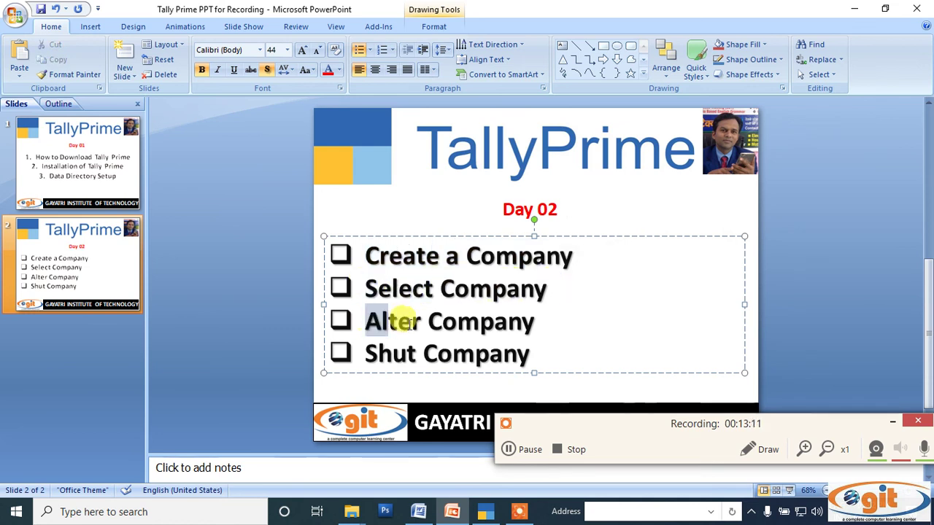